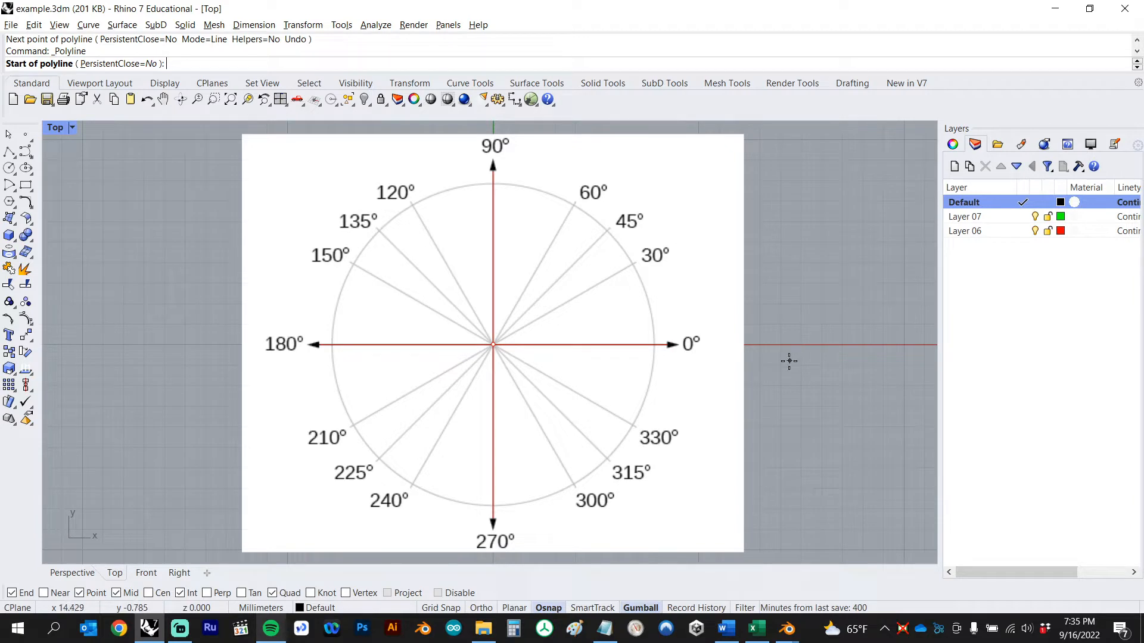
Draw a single-segment polyline from the angle diagram's centre to the 0° label without the Ortho constraint.
click(494, 344)
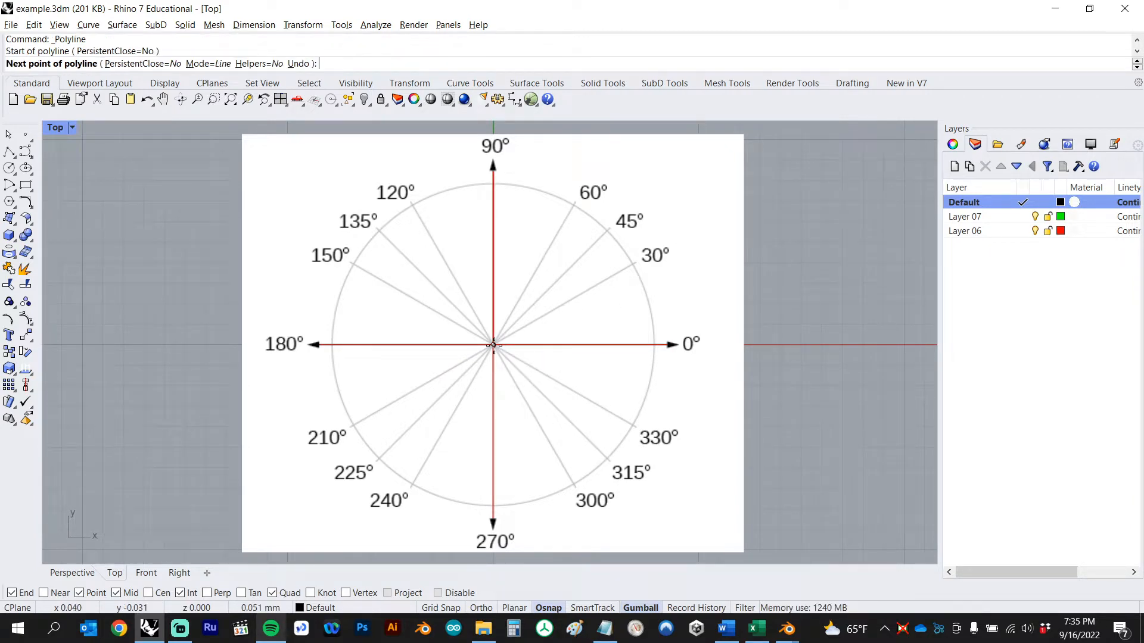
click(696, 344)
key(Return)
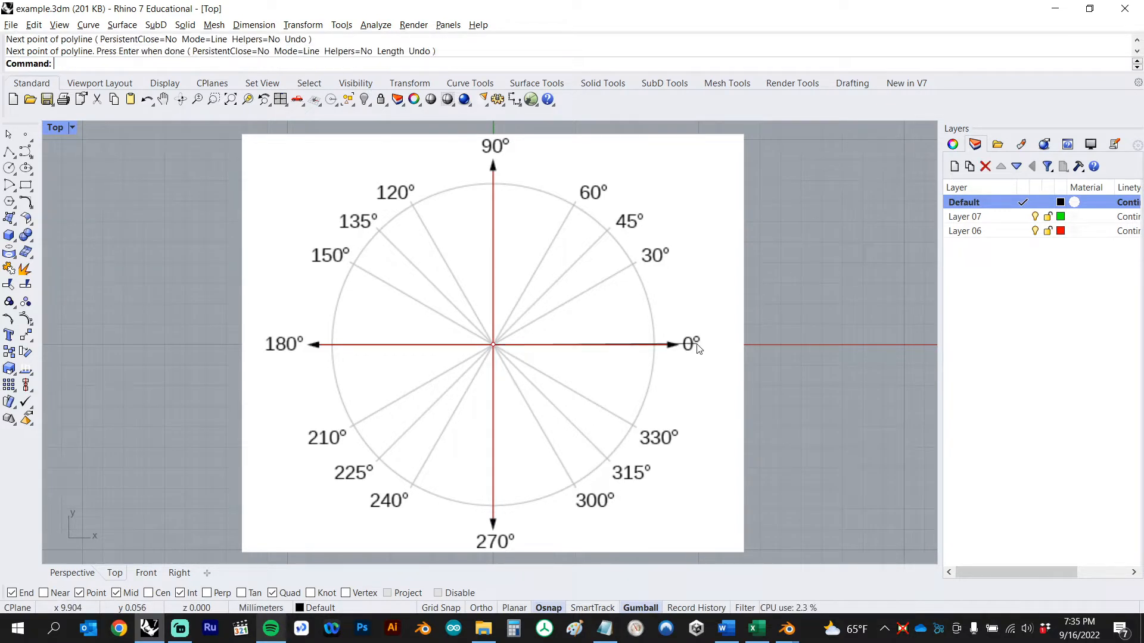
Inspect the drawn line's alignment with the diagram's 0° axis up close, and delete the line.
scroll(697, 348, up, 10)
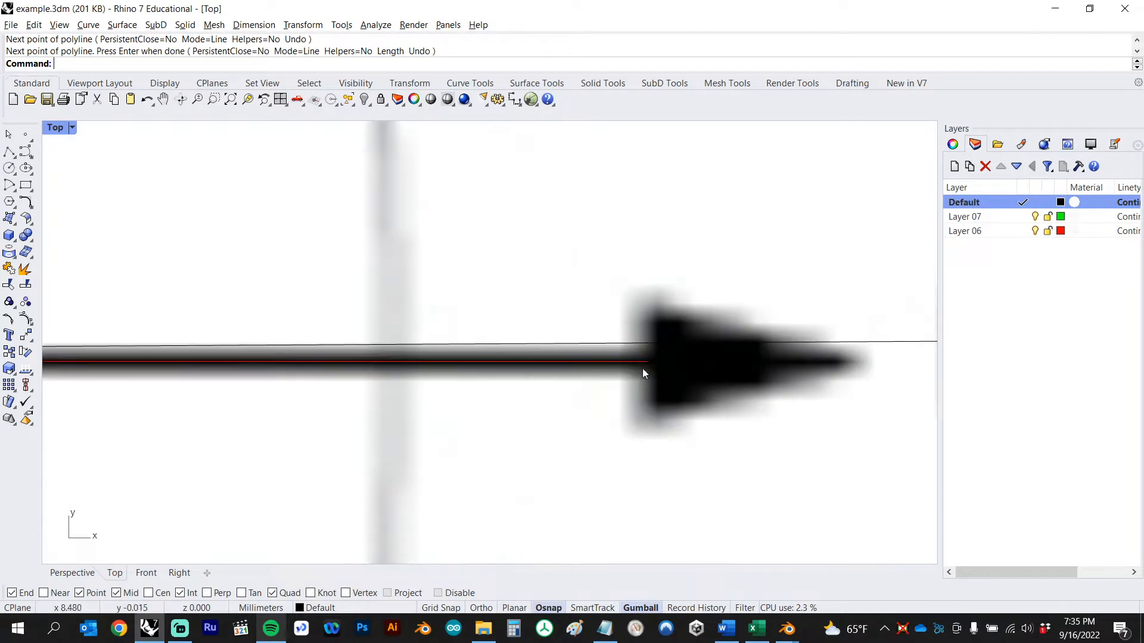
click(660, 316)
scroll(647, 322, up, 2)
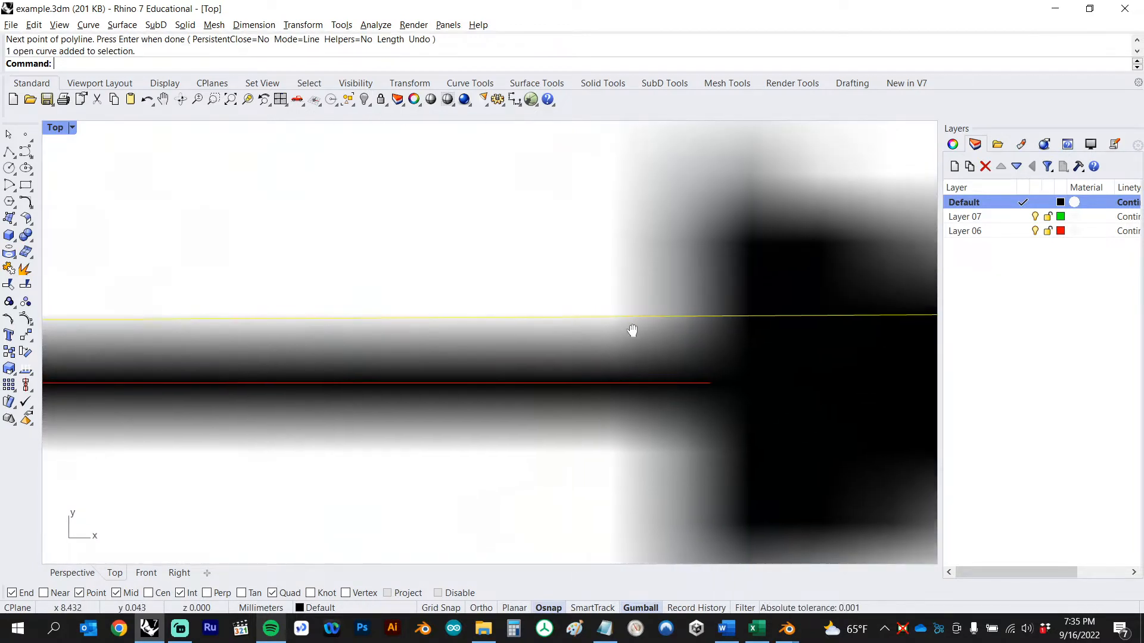
right_drag(634, 329, 471, 333)
scroll(471, 333, down, 10)
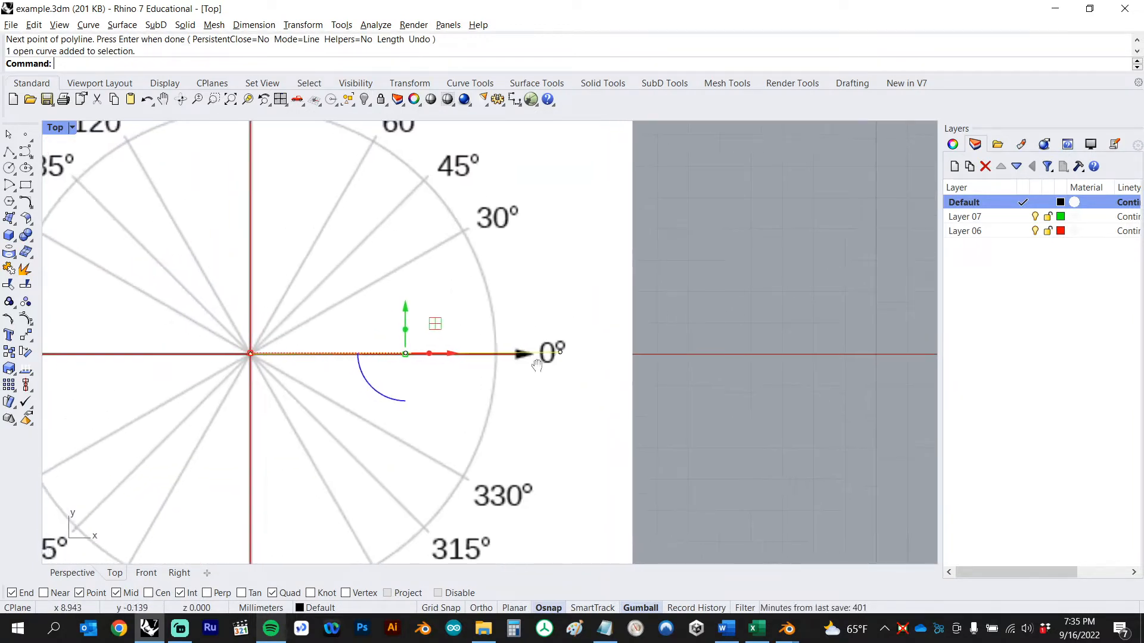
click(608, 327)
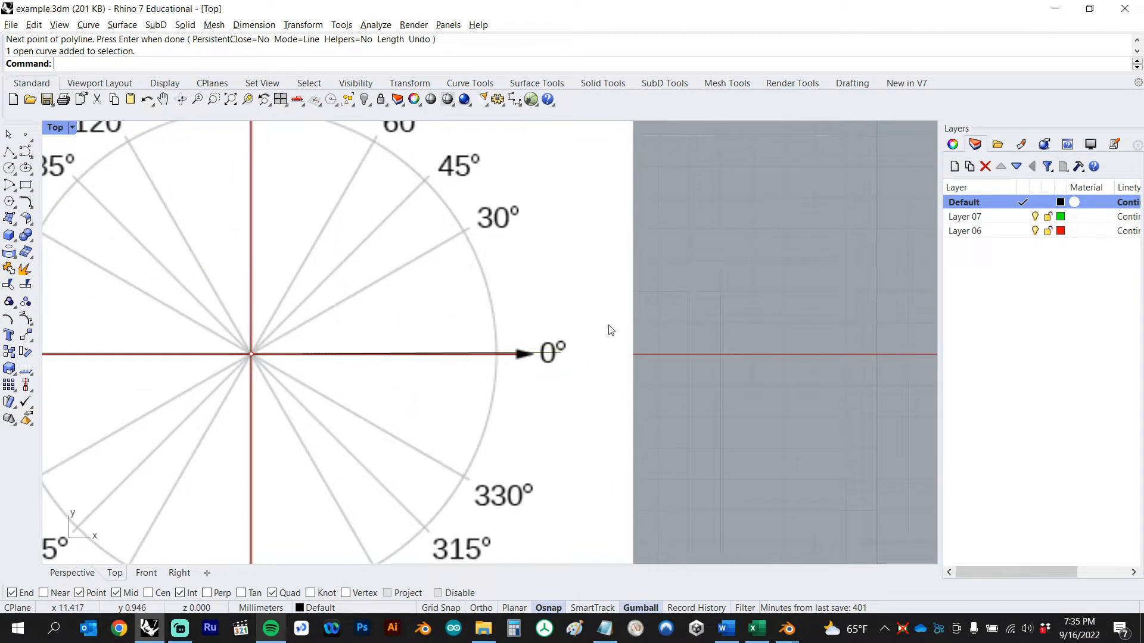
click(560, 356)
key(Delete)
Start a polyline at the angle diagram's centre and turn on Ortho to constrain its segment to the axes.
right_click(500, 362)
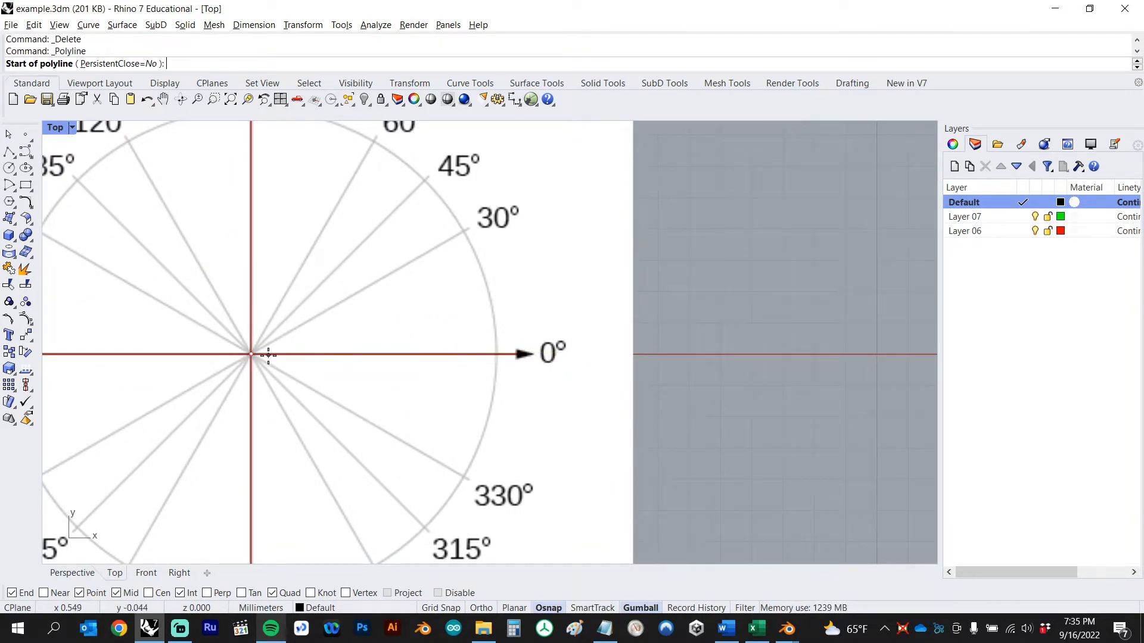
right_drag(268, 354, 455, 353)
click(443, 353)
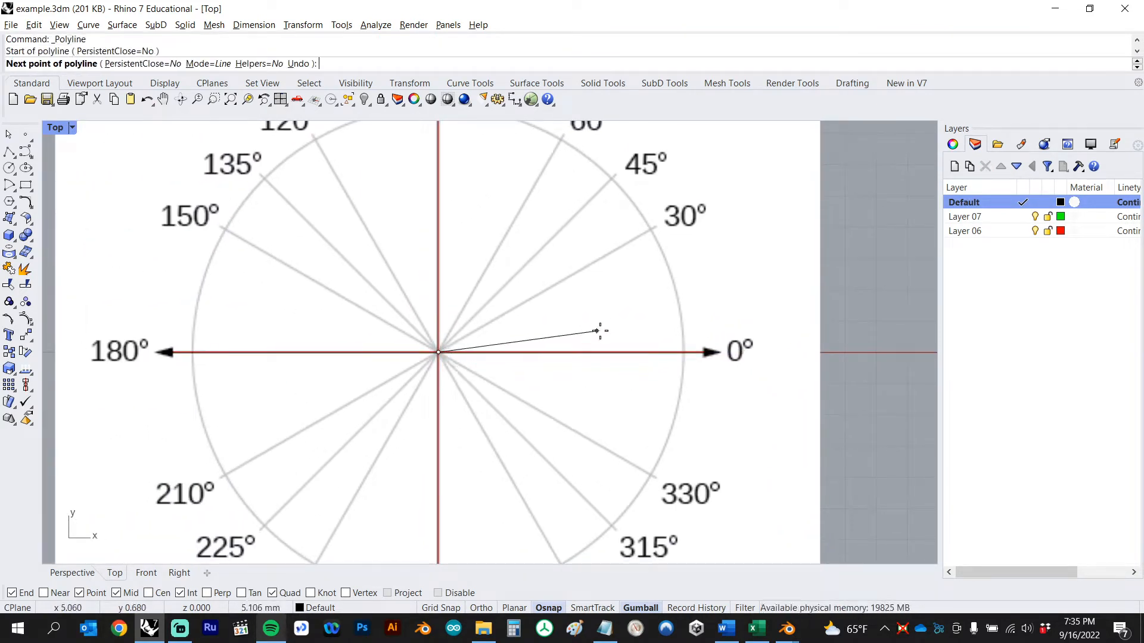
key(F8)
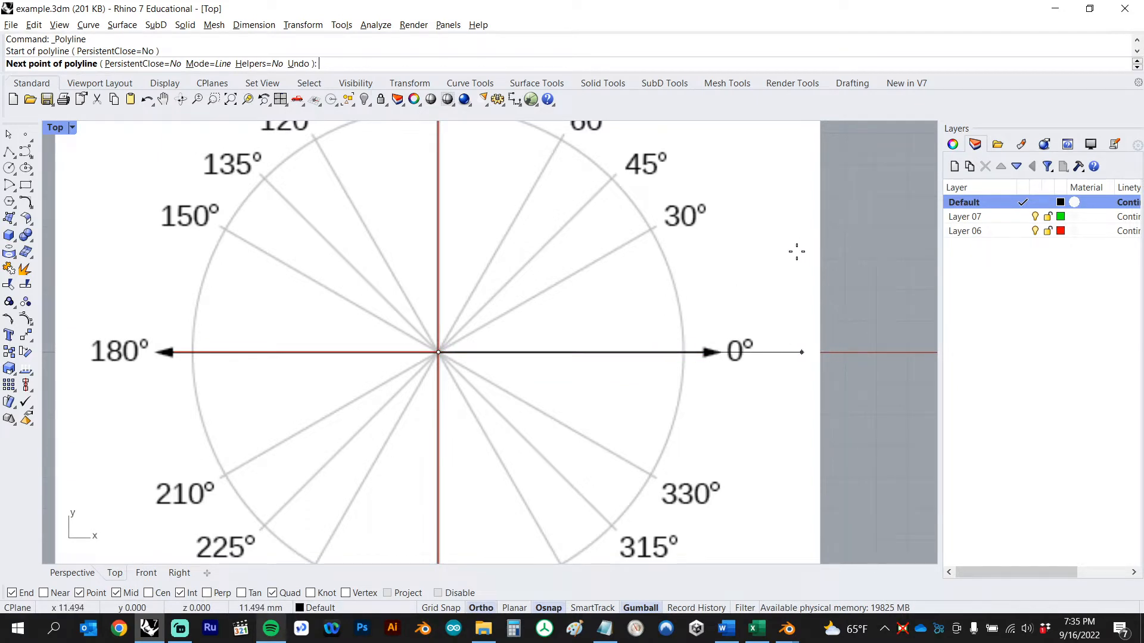
scroll(775, 280, down, 3)
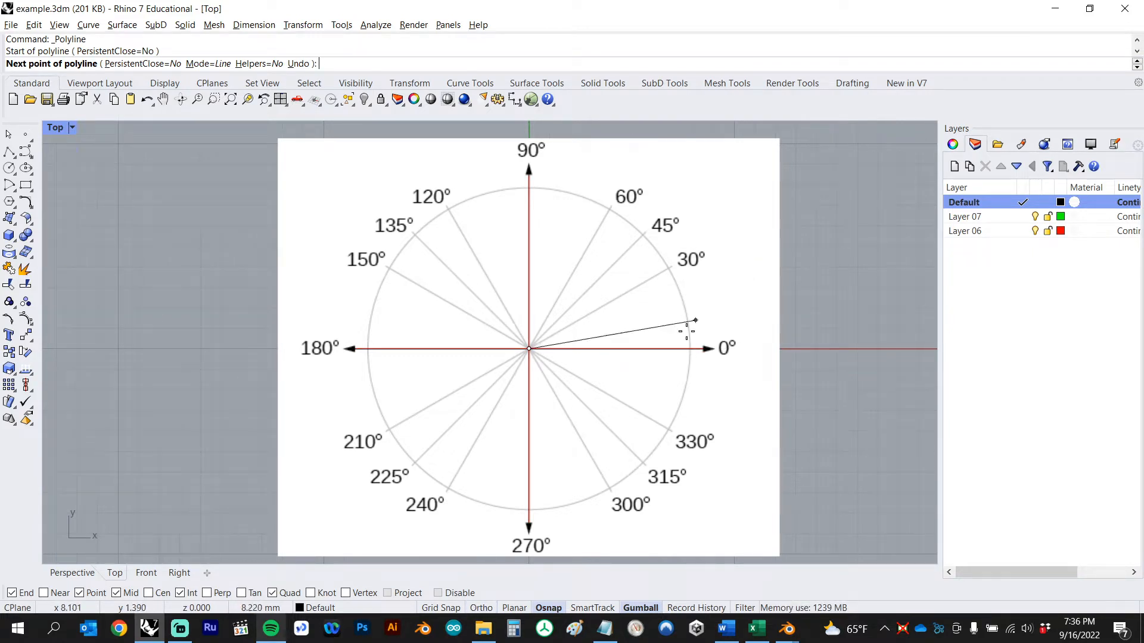
Set the Ortho angle to 15 degrees and turn on Ortho for the polyline being drawn.
right_click(491, 602)
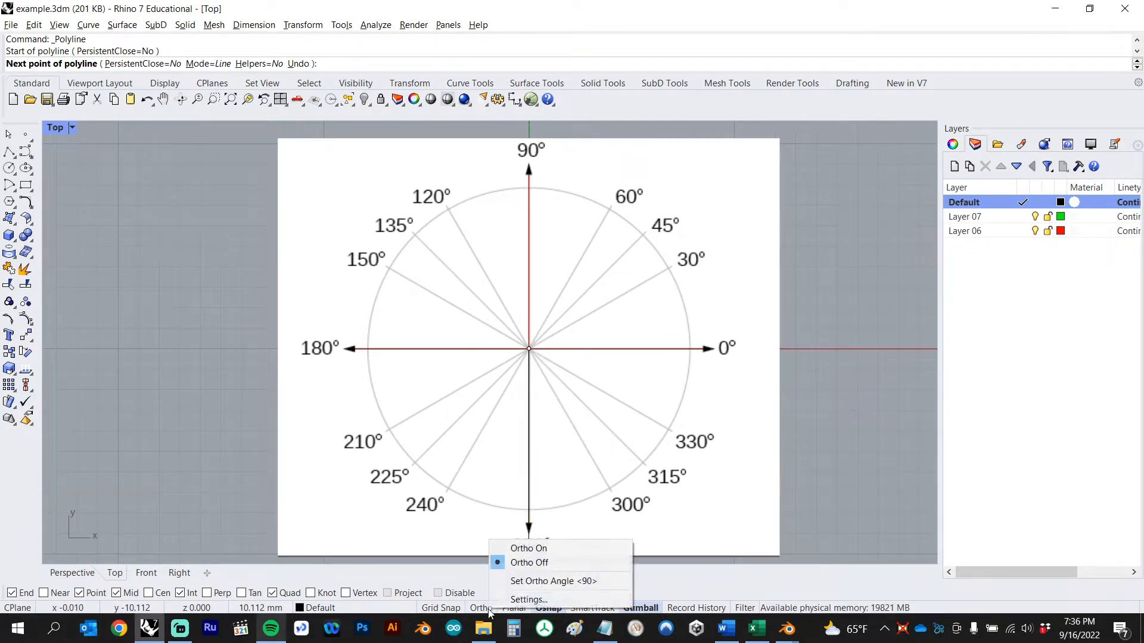
click(538, 578)
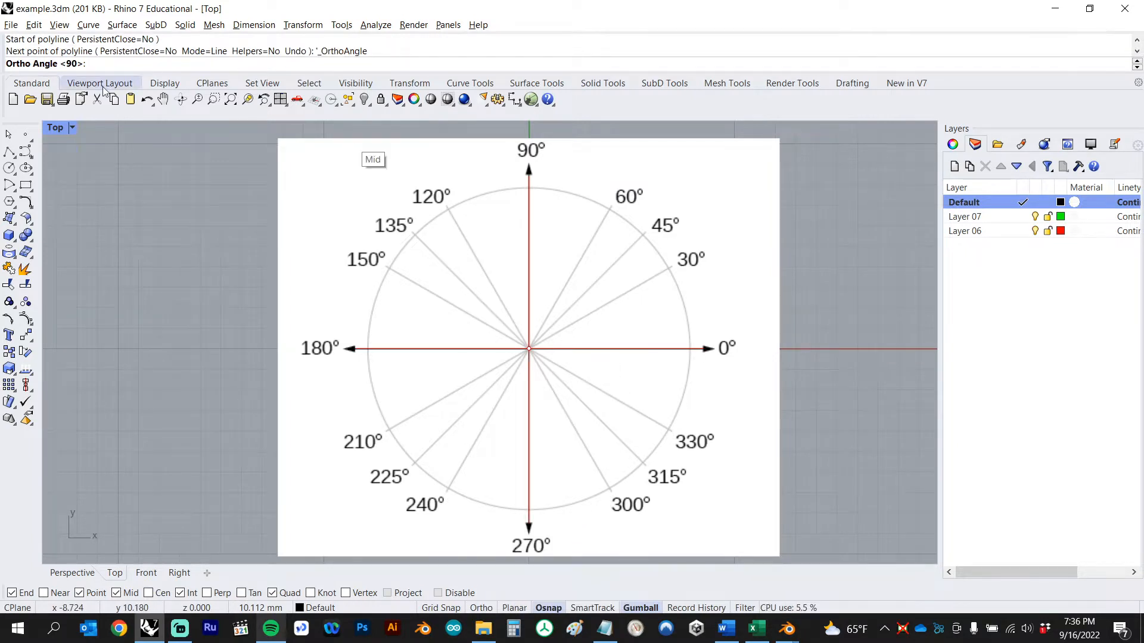
text(15)
key(Return)
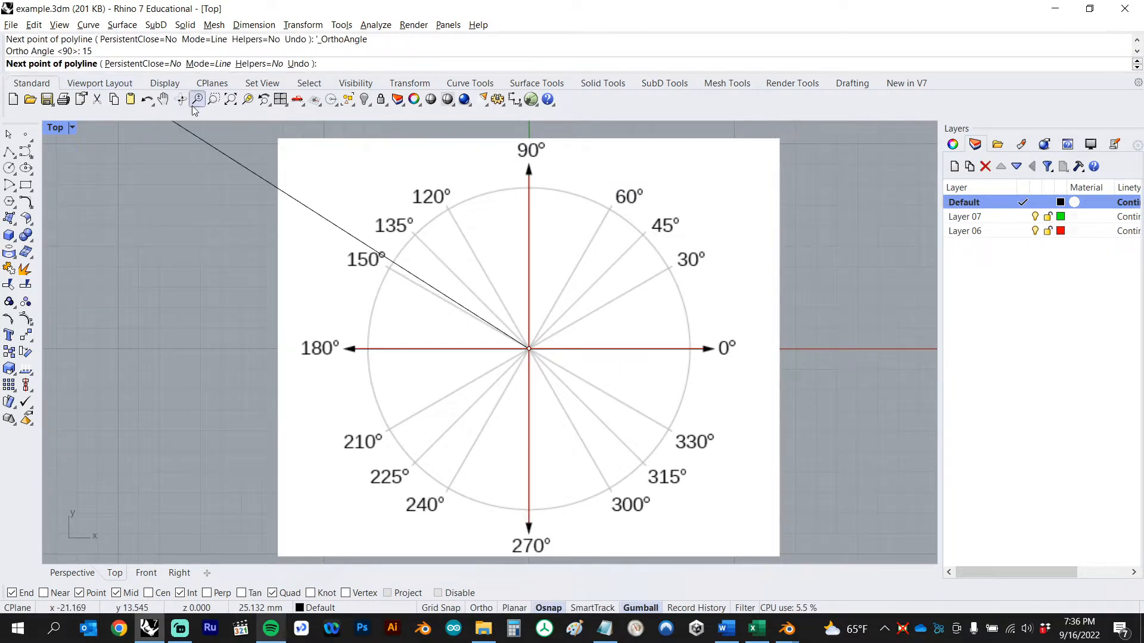
key(F8)
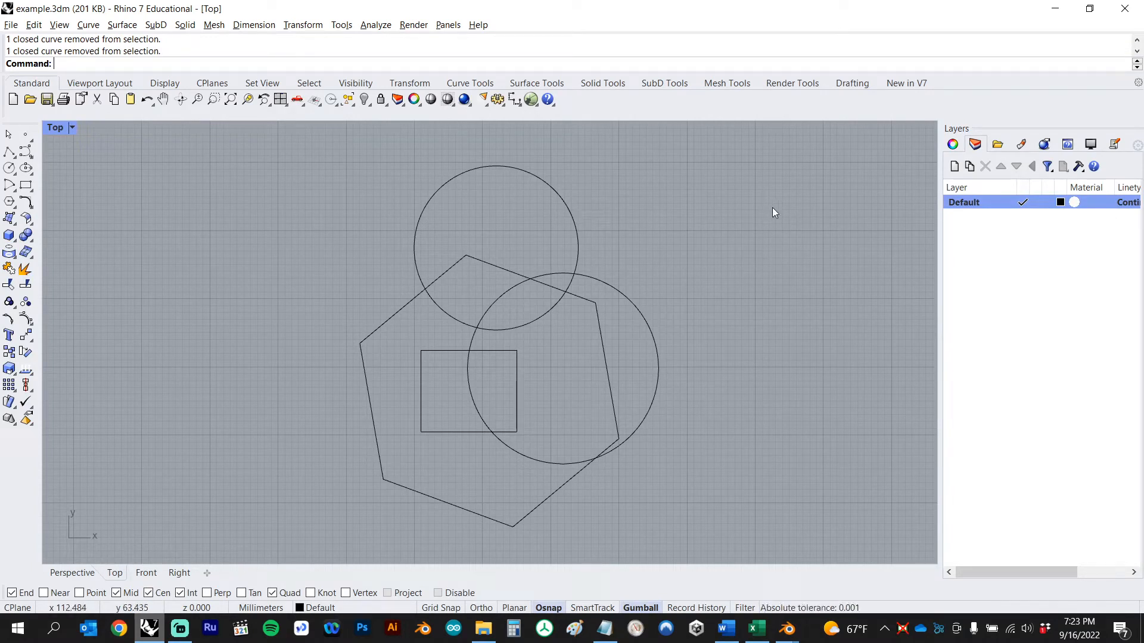
Select the two circles, the hexagon and the rectangle together by picking them individually.
click(630, 307)
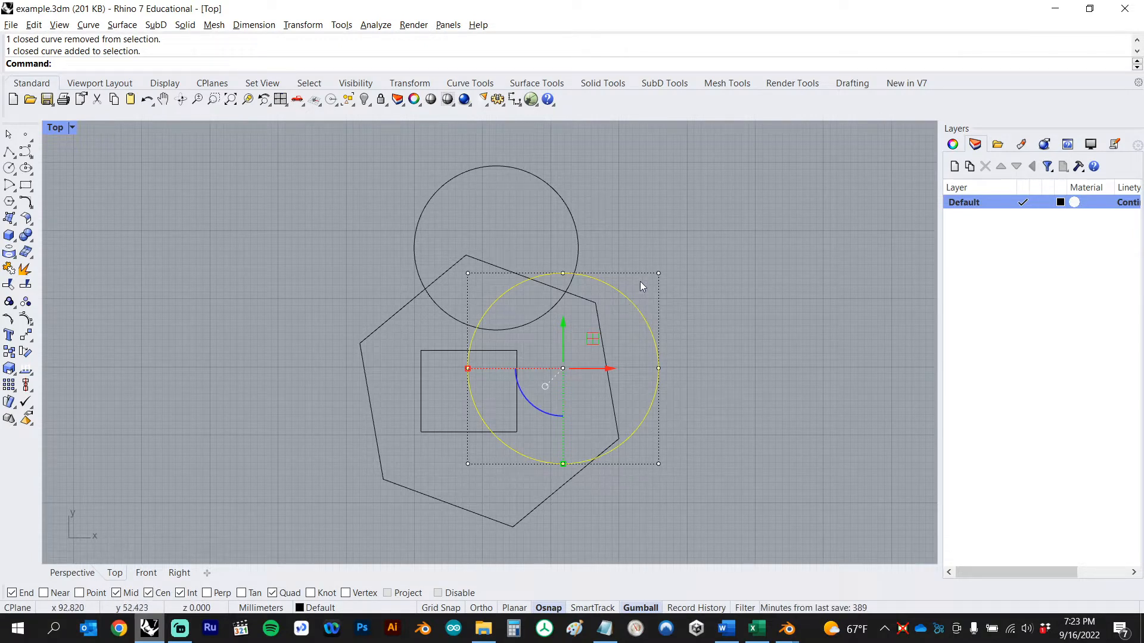
click(692, 261)
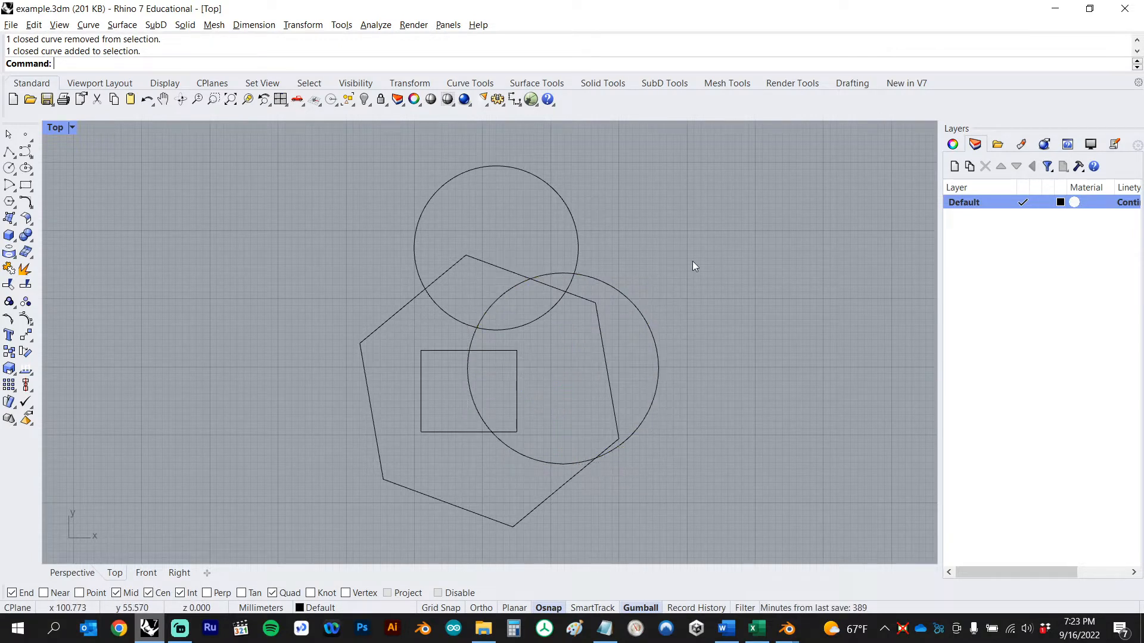
click(637, 306)
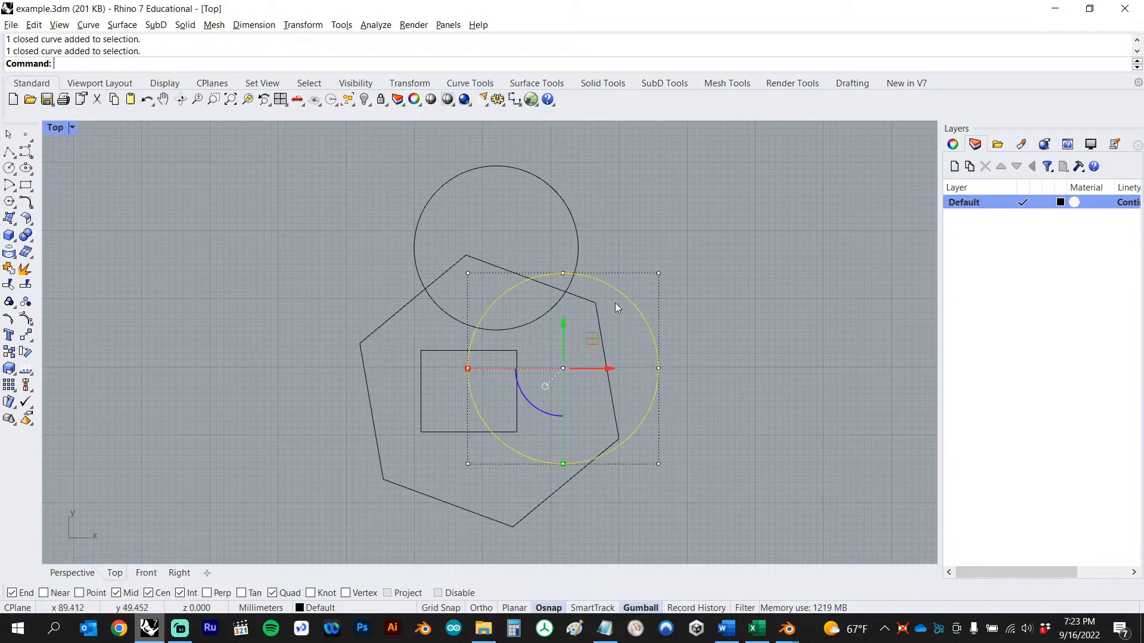
shift+click(577, 245)
shift+click(400, 310)
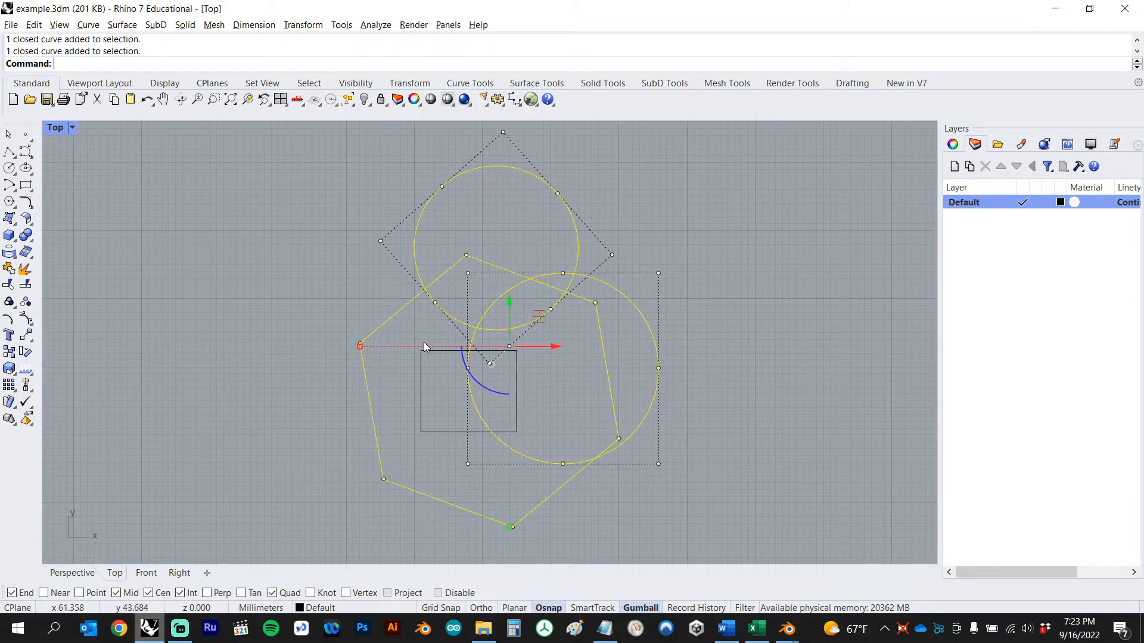
shift+click(428, 357)
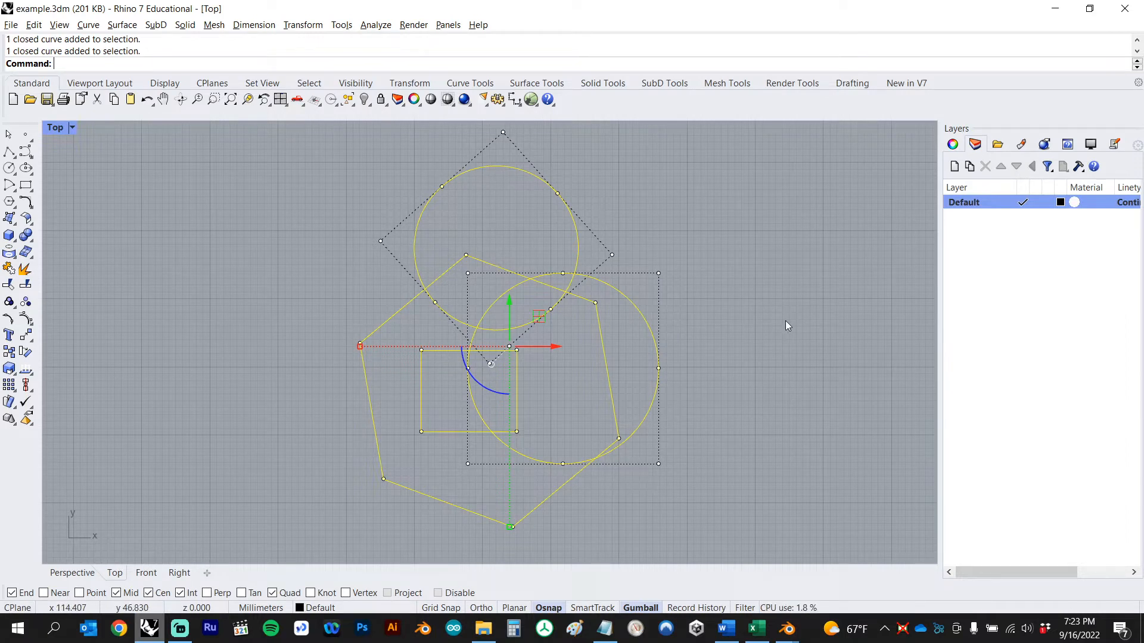
Remove the hexagon, the rectangle and the larger circle from the selection, and clear what remains selected.
ctrl+click(602, 342)
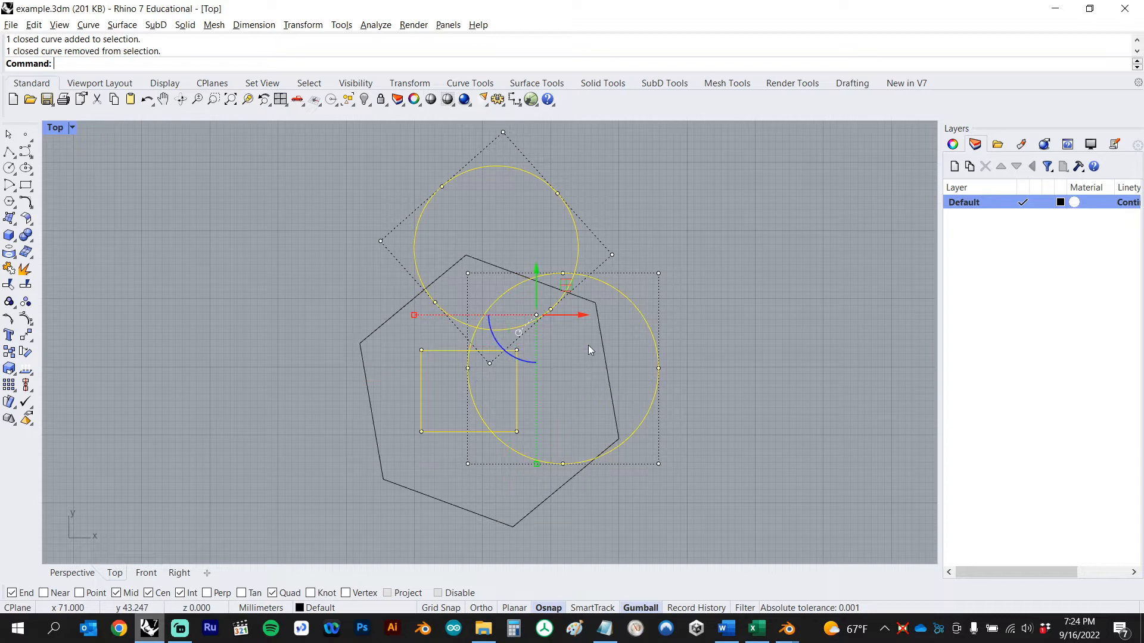
ctrl+click(457, 431)
ctrl+click(471, 392)
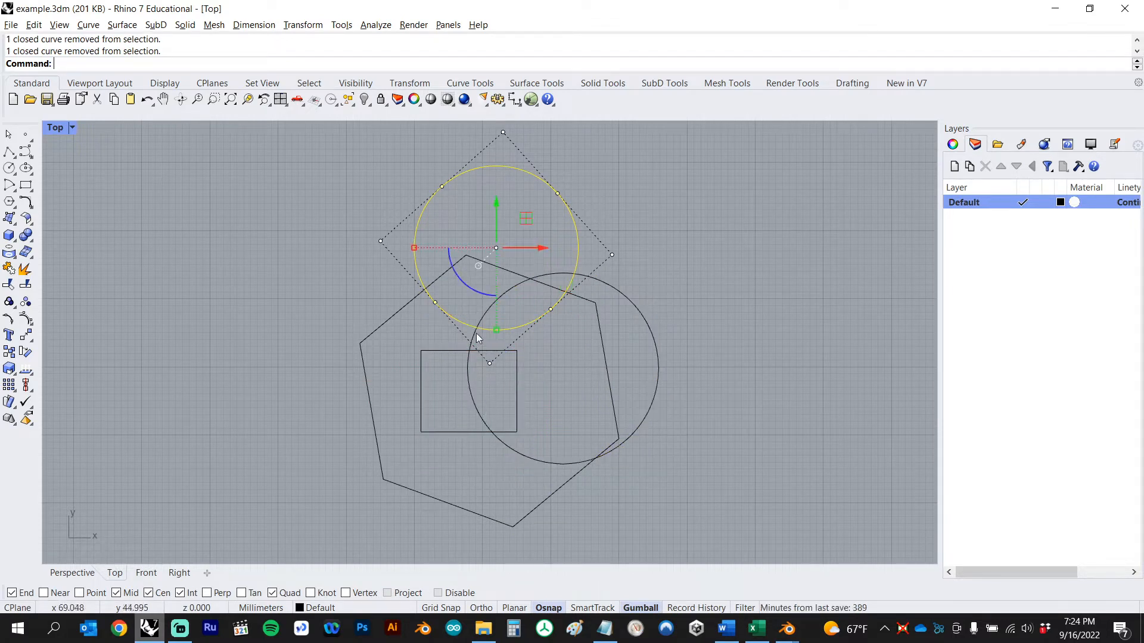
key(Escape)
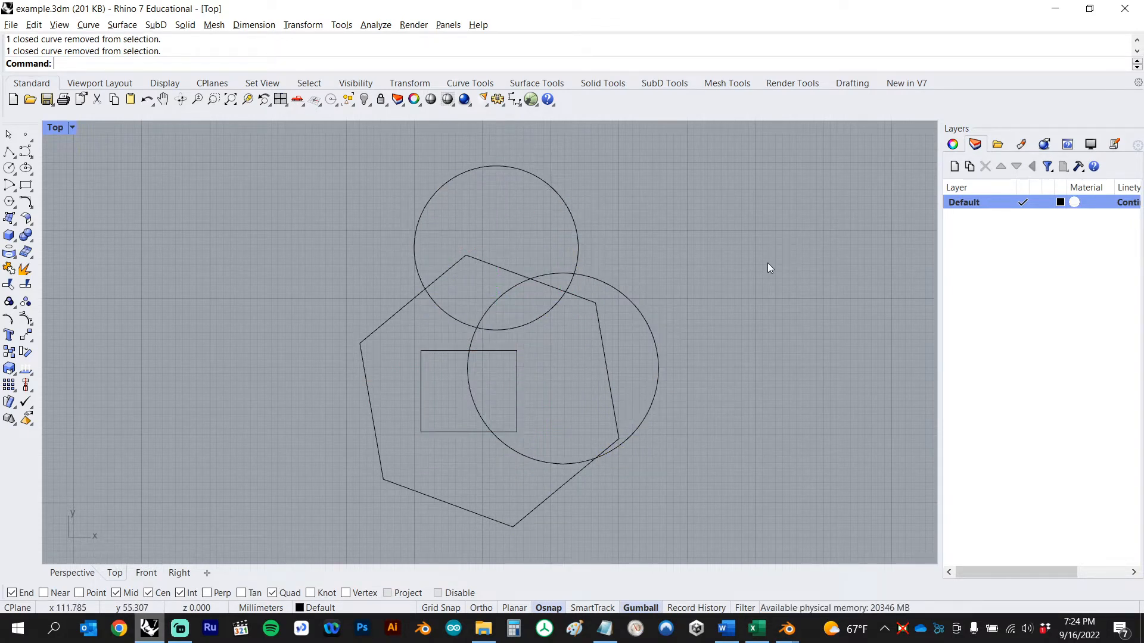
Select all four curves with a crossing selection that only partly covers them, clear the selection, and repeat both.
mouse_move(701, 243)
mouse_down()
mouse_move(631, 334)
mouse_move(686, 262)
mouse_move(710, 254)
mouse_move(401, 504)
mouse_move(173, 541)
mouse_up()
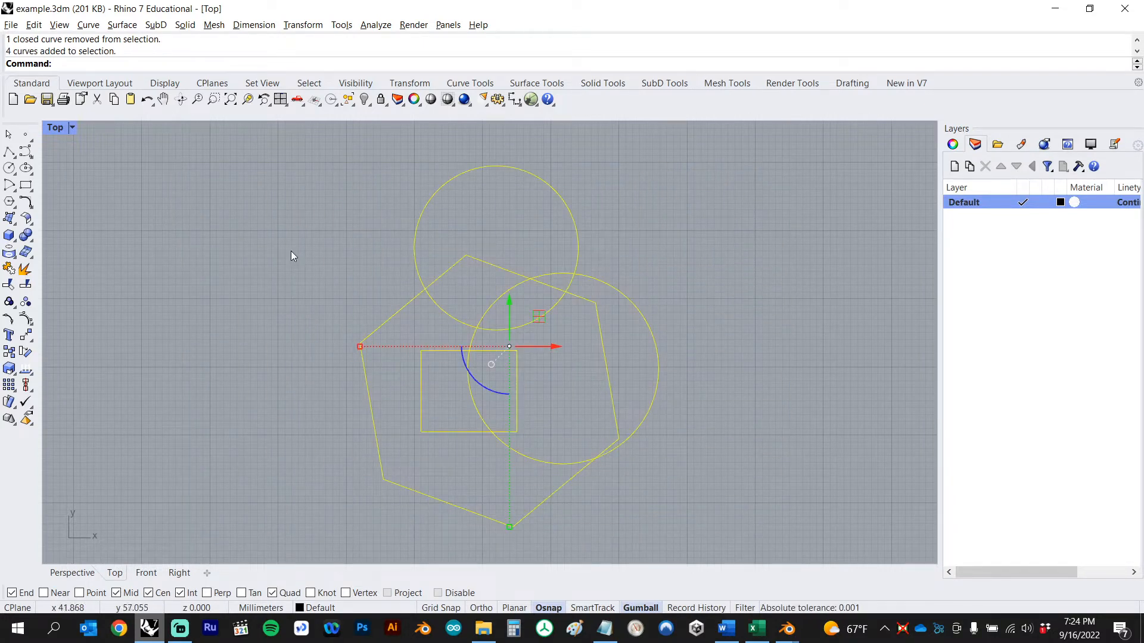
click(298, 278)
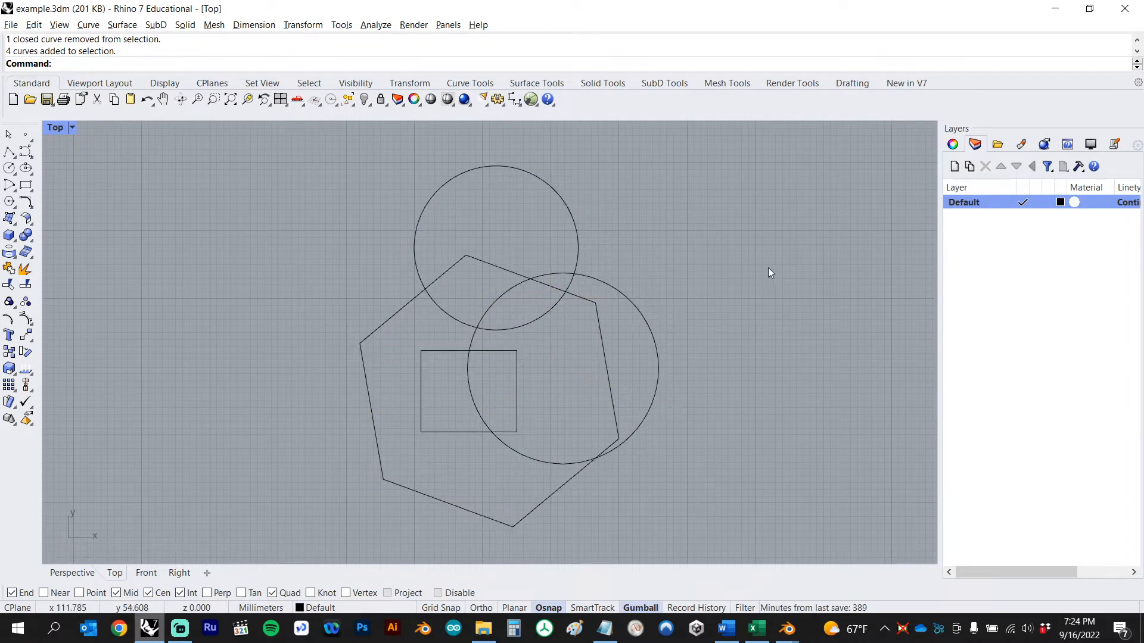
drag(768, 269, 222, 386)
click(245, 328)
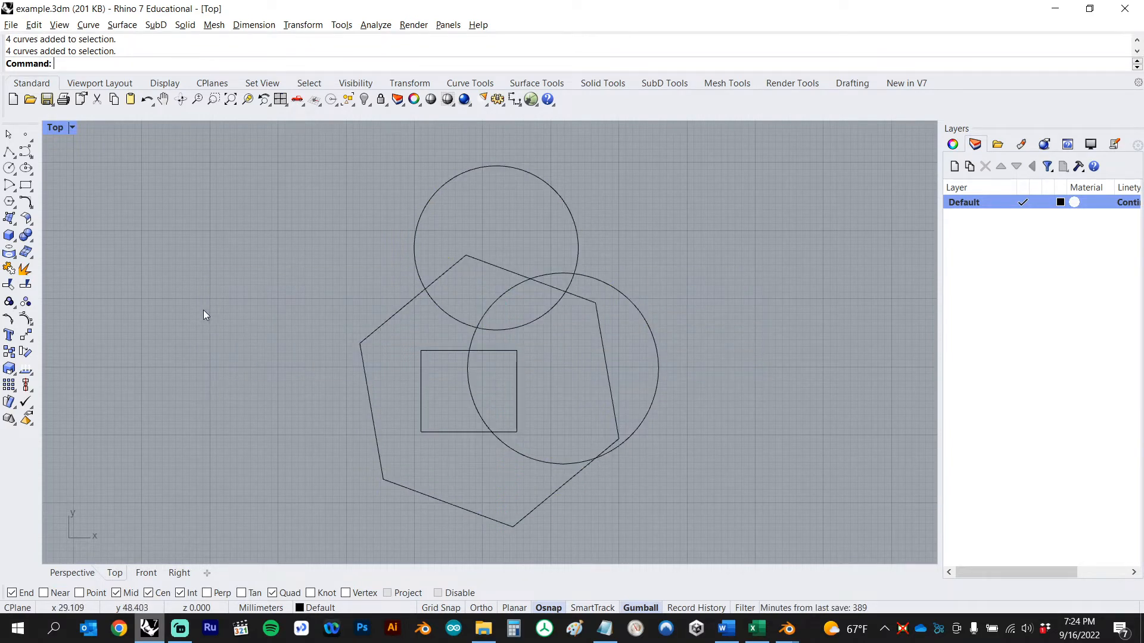
Try enclosing-window selections that only partly cover the shapes, and crossing-select all four curves before deselecting them.
drag(197, 302, 852, 367)
drag(290, 255, 739, 375)
drag(269, 225, 727, 287)
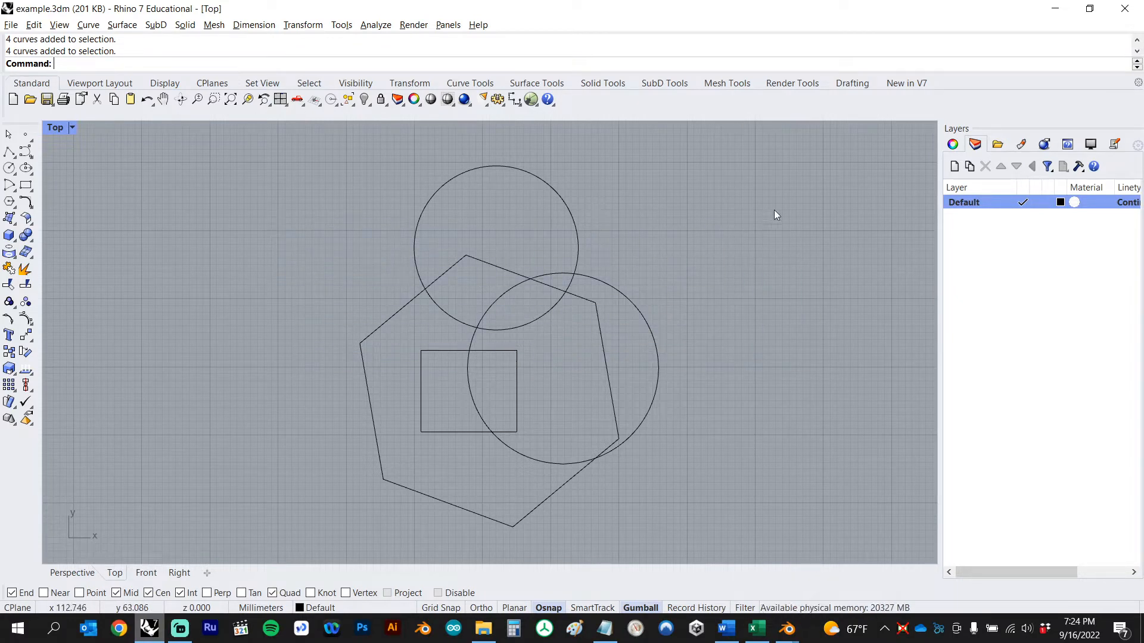
drag(772, 182, 373, 493)
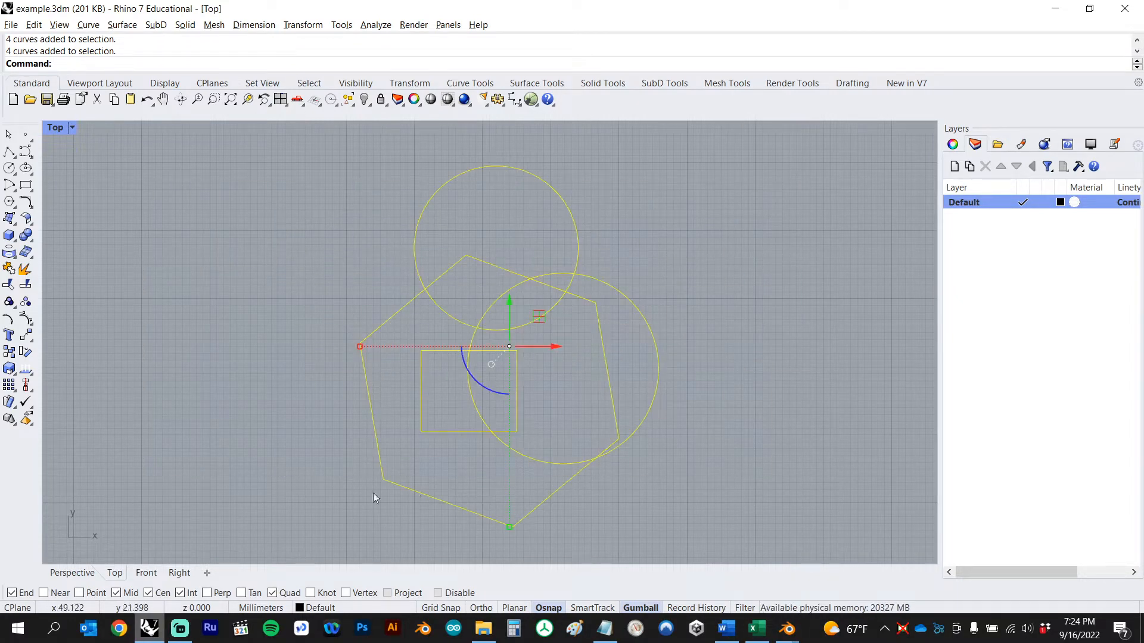
click(767, 326)
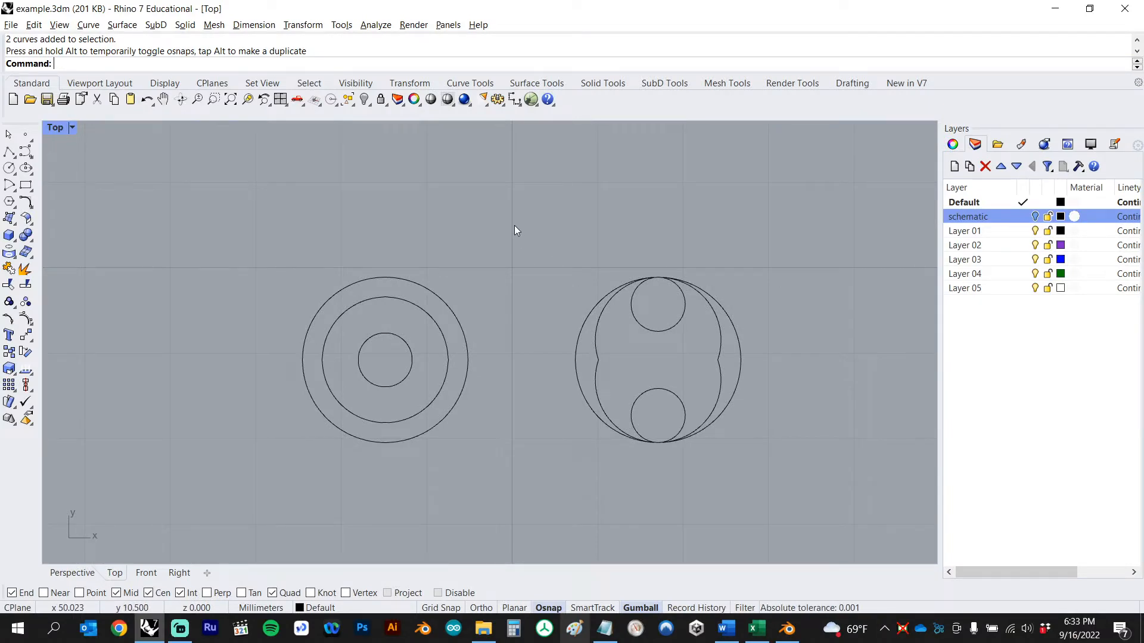
Align the three concentric circles by their Bottom at the outer circle's lowest point.
drag(514, 225, 270, 456)
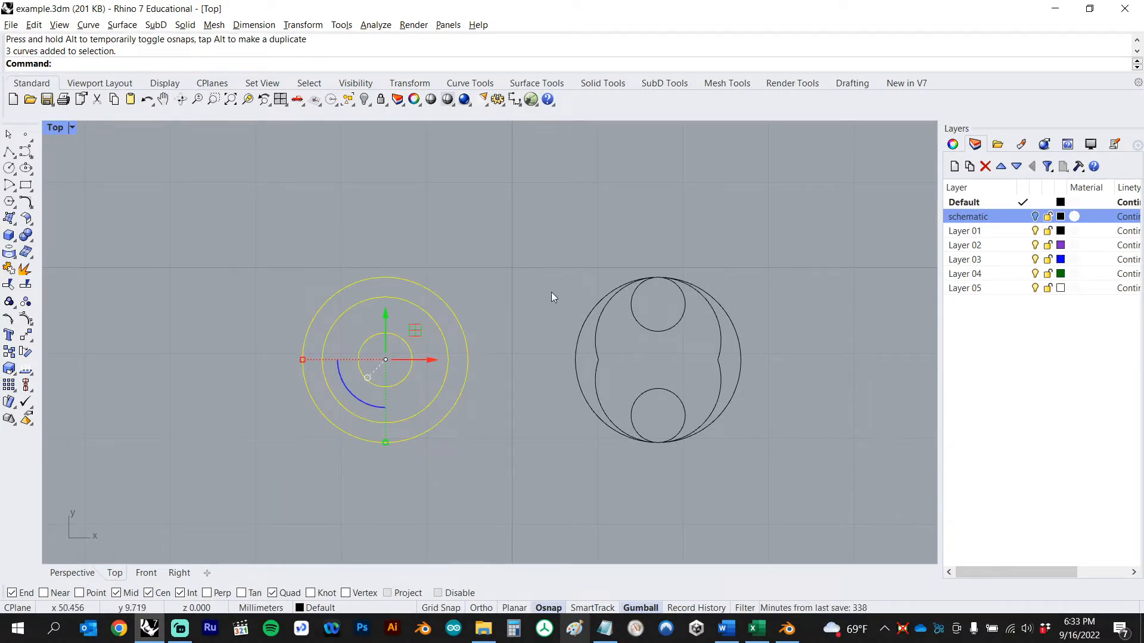
text(align)
key(Return)
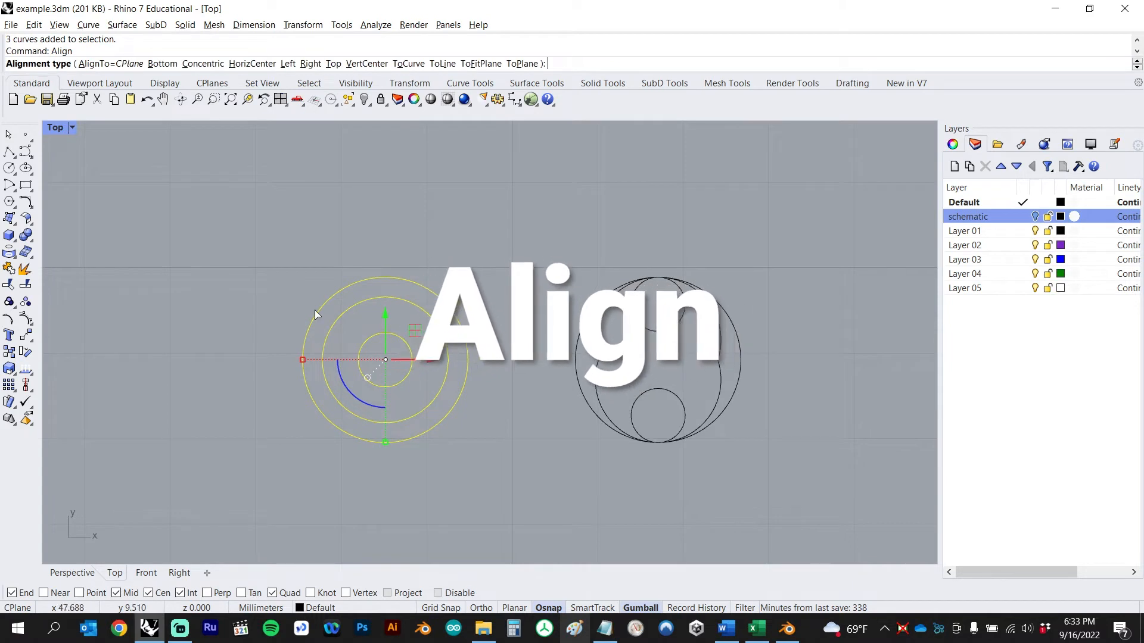
click(162, 64)
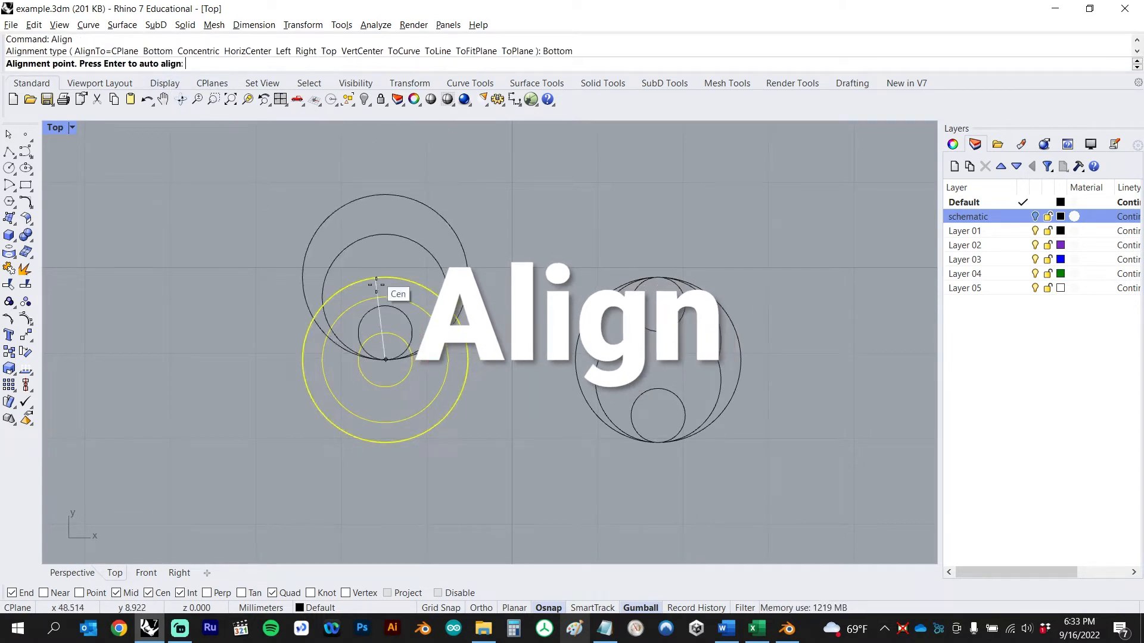
click(386, 442)
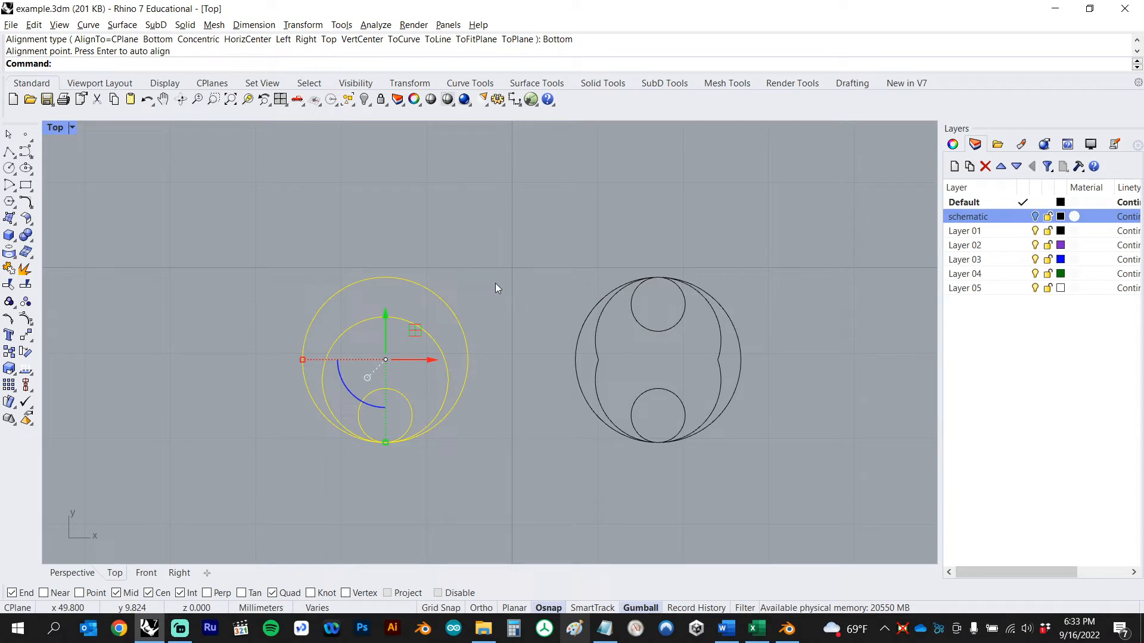
Copy the three bottom-aligned circles with the Copy command's InPlace option.
text(CopyToClipboard)
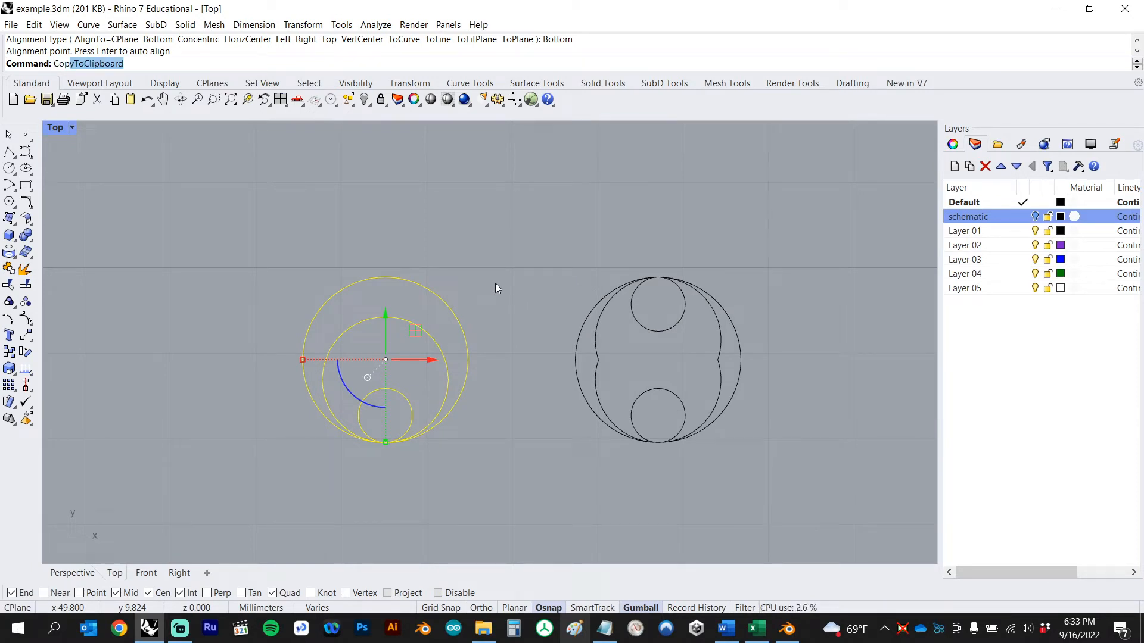
key(Escape)
text(Copy)
key(Return)
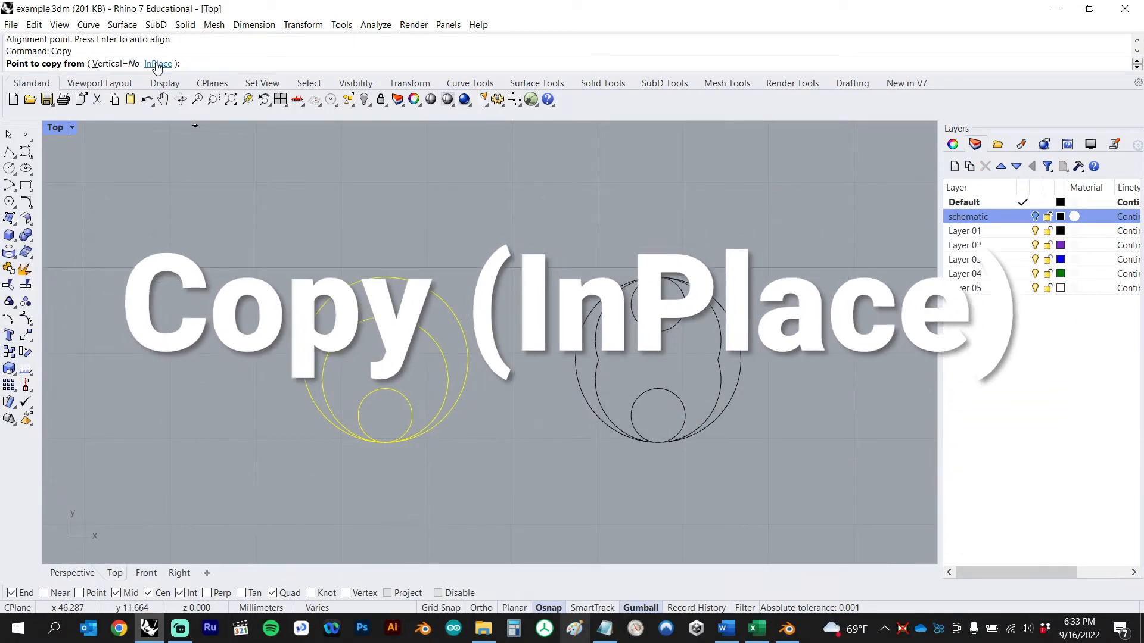
click(156, 64)
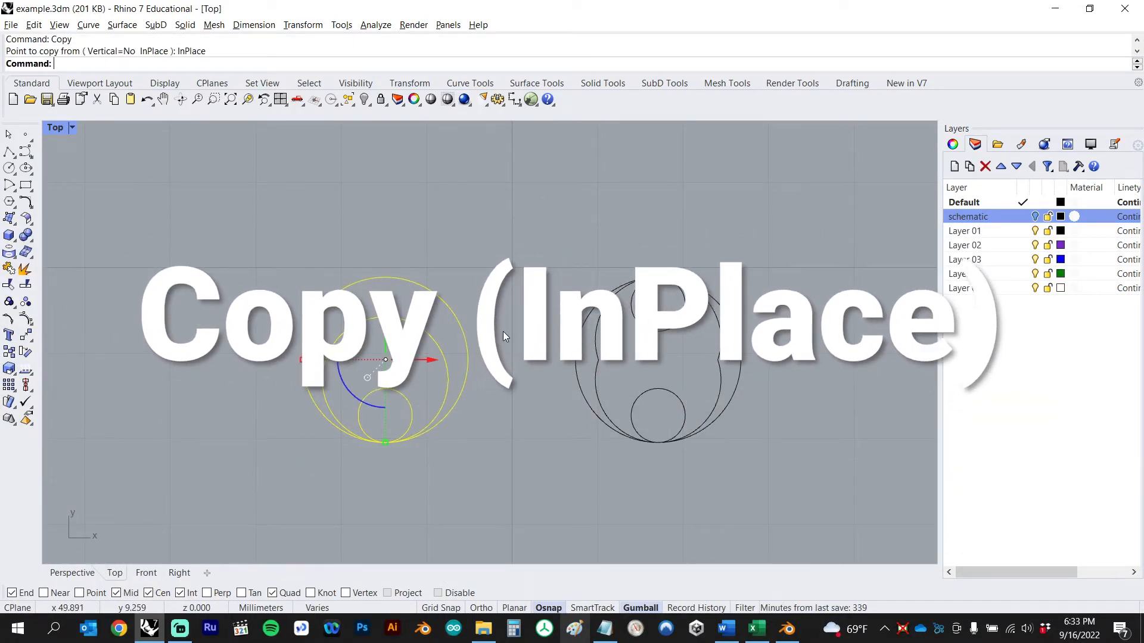
Mirror the three bottom-aligned circles across a horizontal line through the outer circle's center, keeping the originals.
text(Mirror)
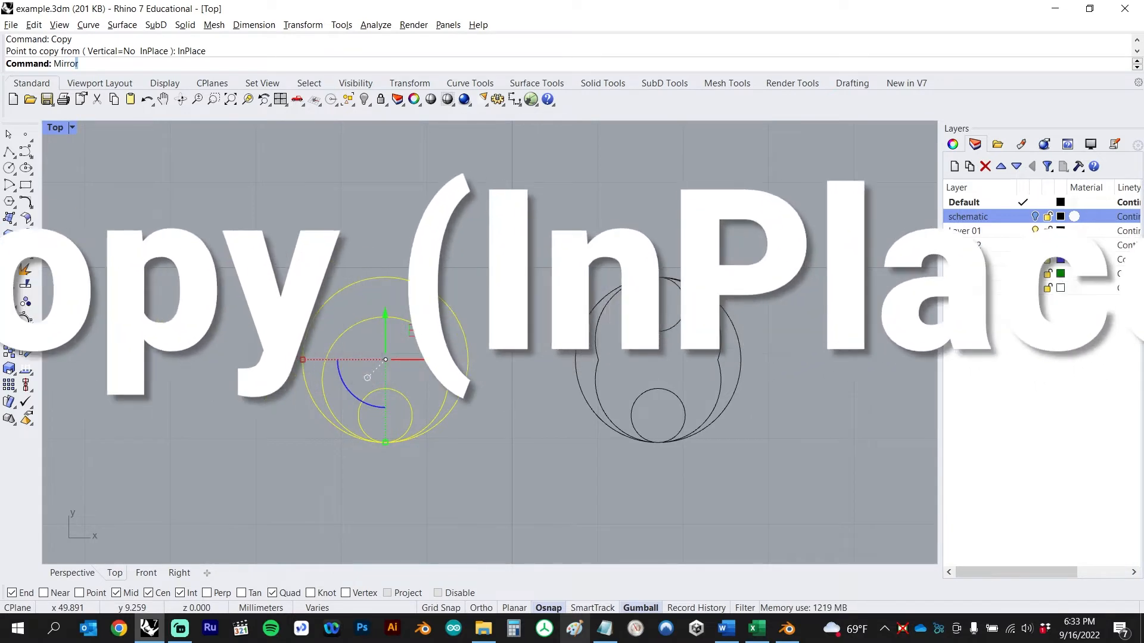
key(Return)
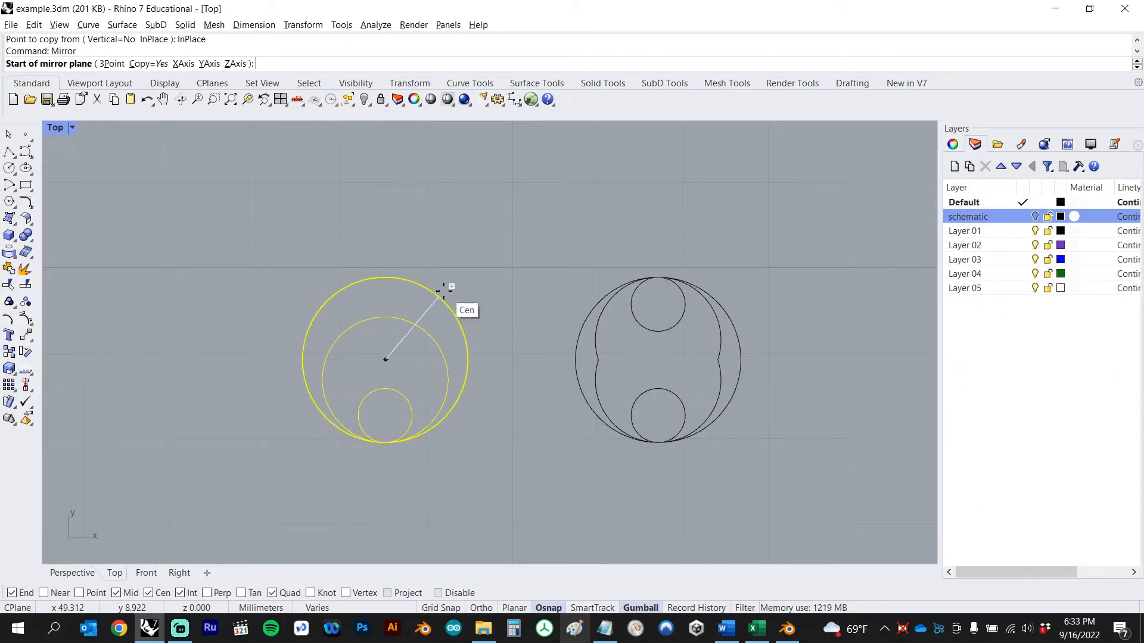
click(429, 295)
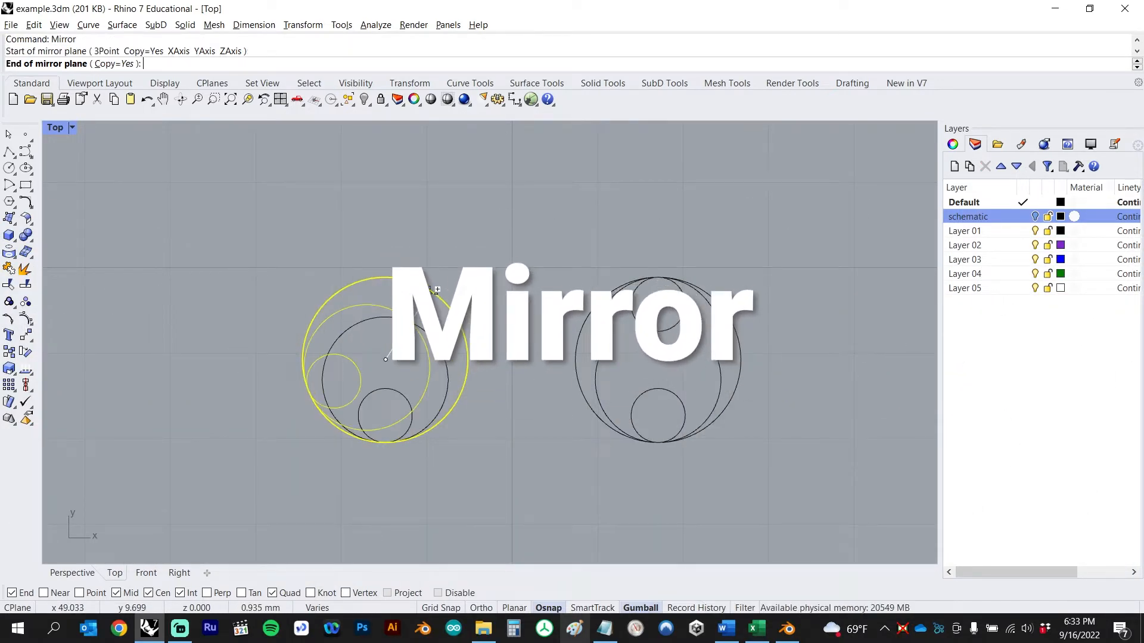
key(shift)
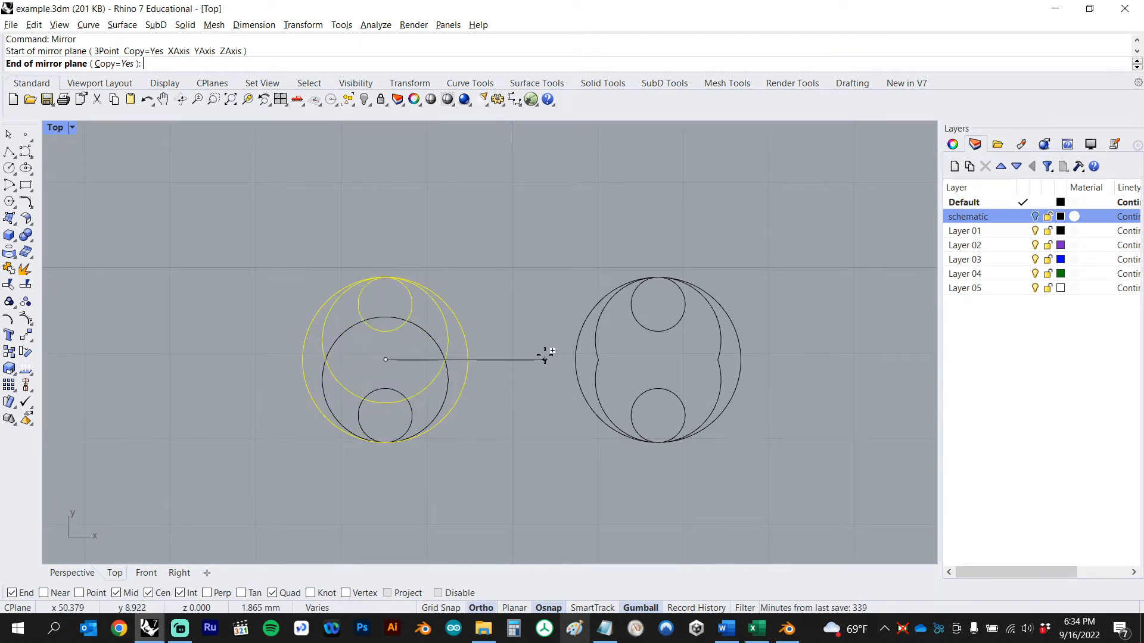
key(shift)
shift+click(538, 354)
key(Escape)
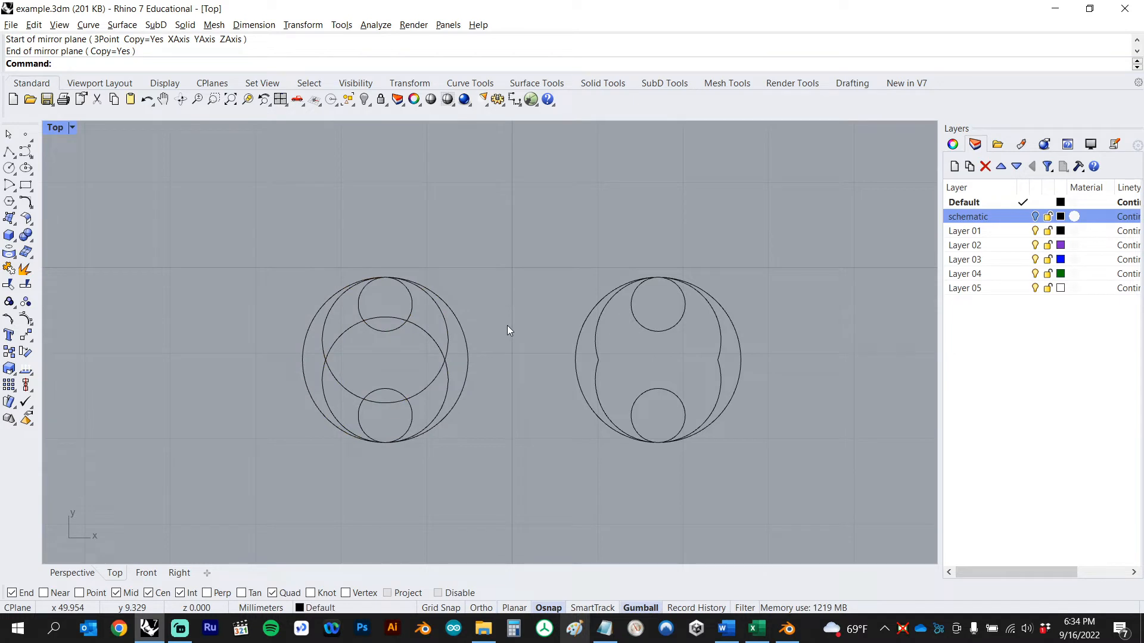
Run CurveBoolean on all the mirrored circles, keeping the crescent regions inside the outer circle and both small circles.
text(CurveBoolean)
key(Return)
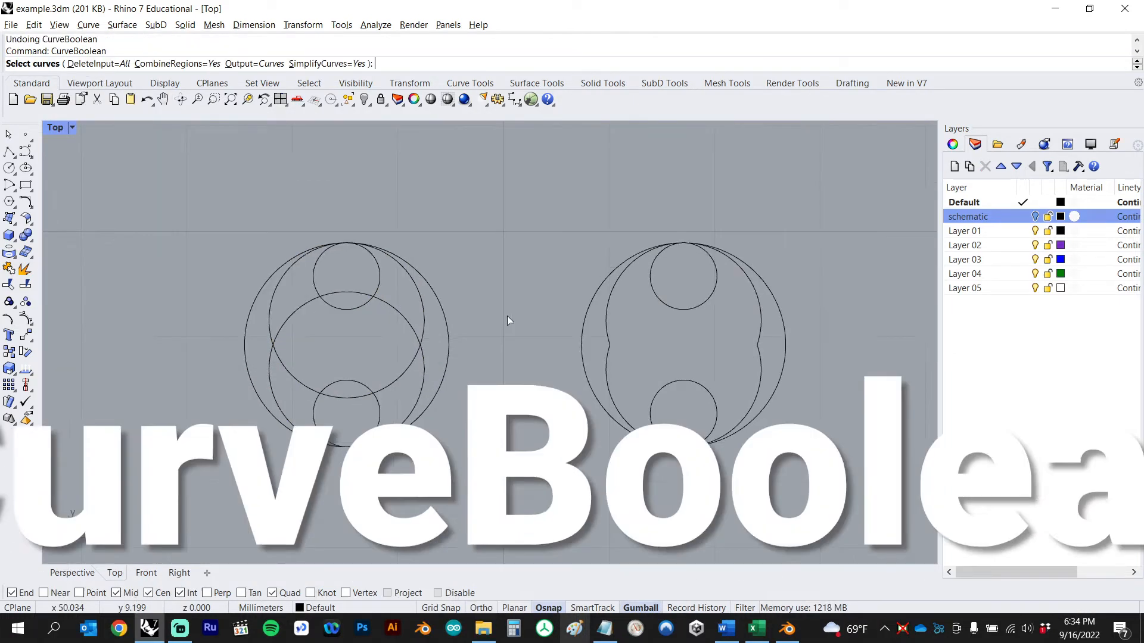
drag(481, 201, 248, 444)
key(Return)
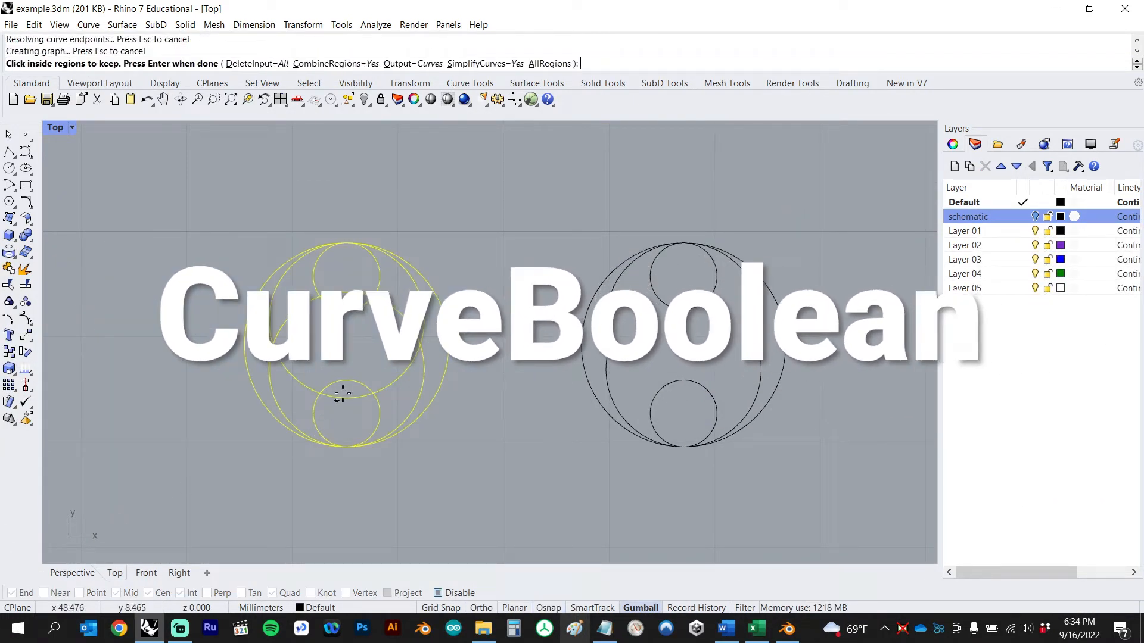
click(438, 348)
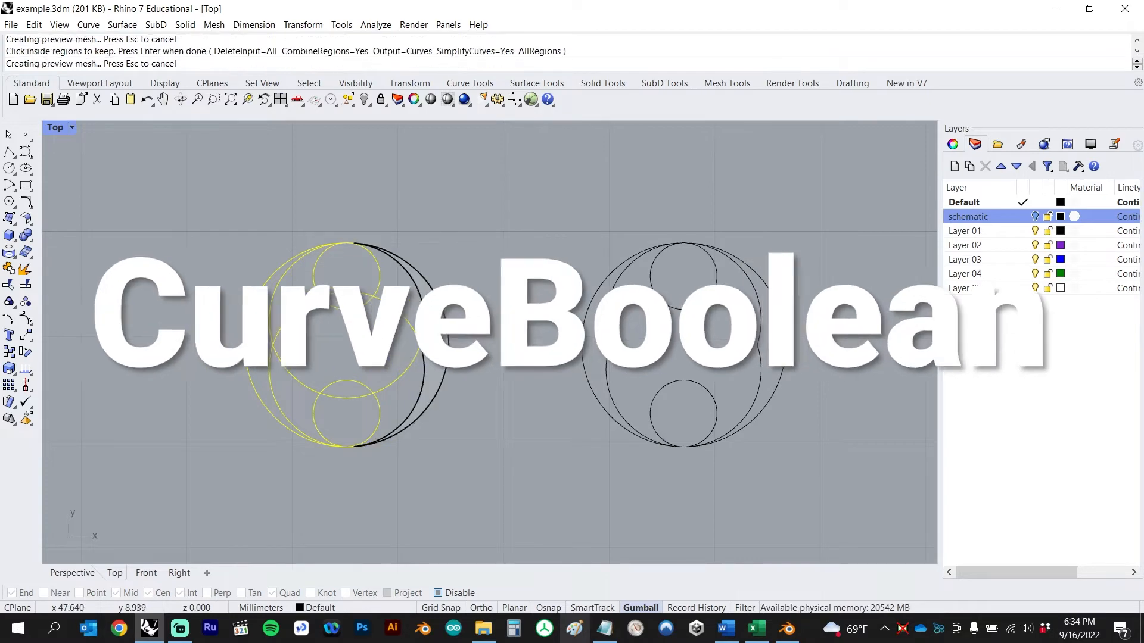
click(361, 271)
click(342, 301)
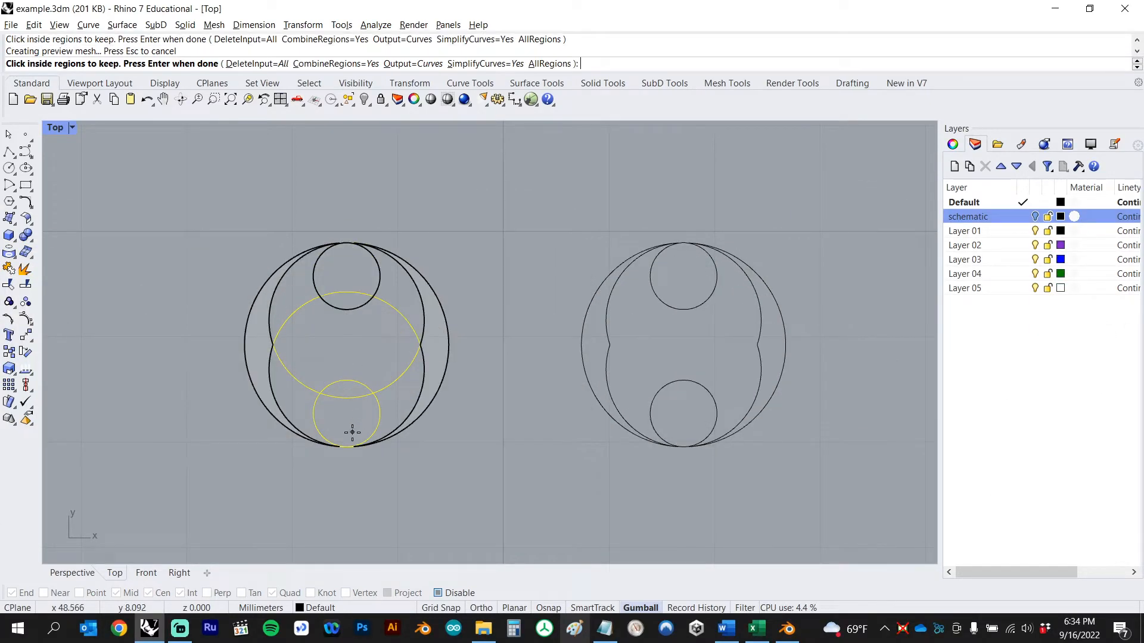
click(347, 433)
click(351, 394)
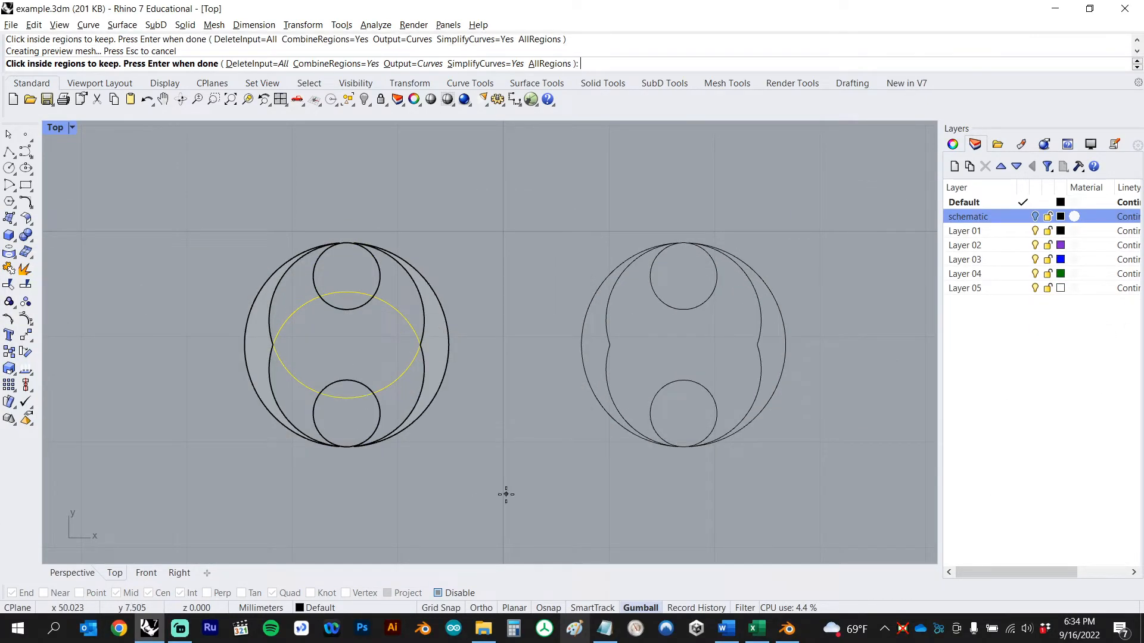
key(Return)
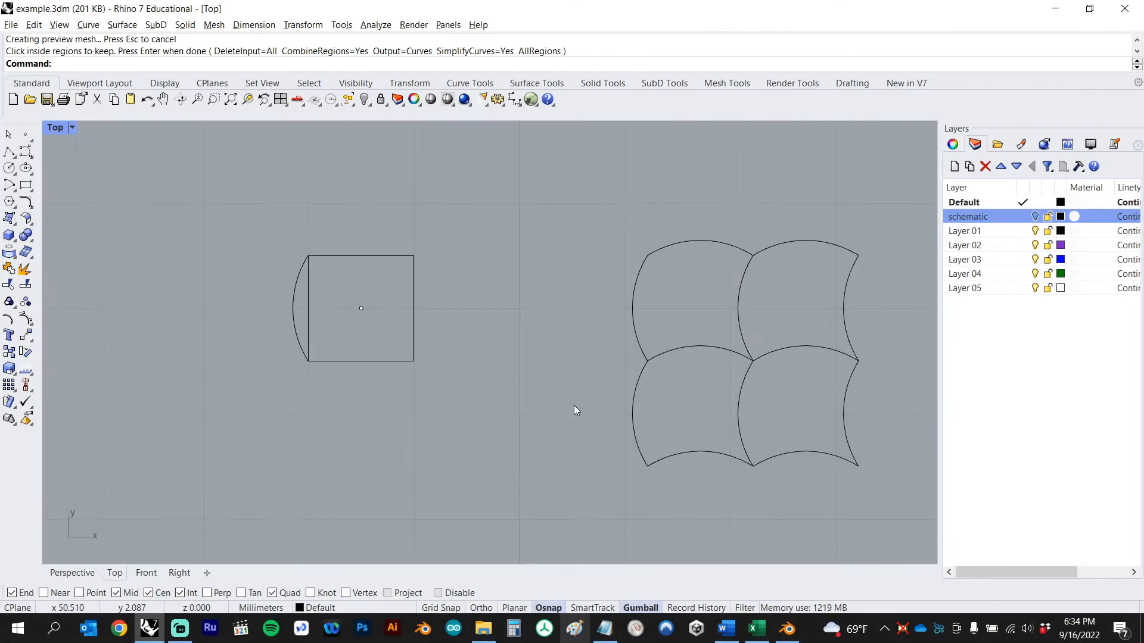
Copy the arc on the square's left edge to its right edge, from the lower-left corner to the lower-right corner.
right_drag(574, 405, 531, 402)
scroll(548, 399, up, 2)
scroll(548, 399, down, 2)
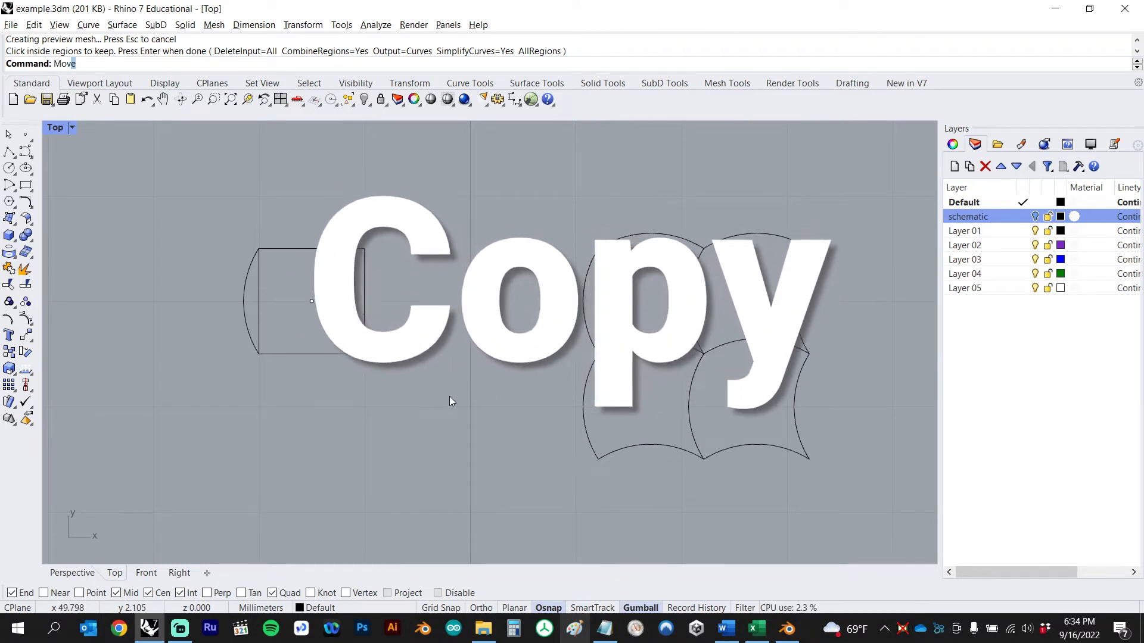
text(Copy)
key(Return)
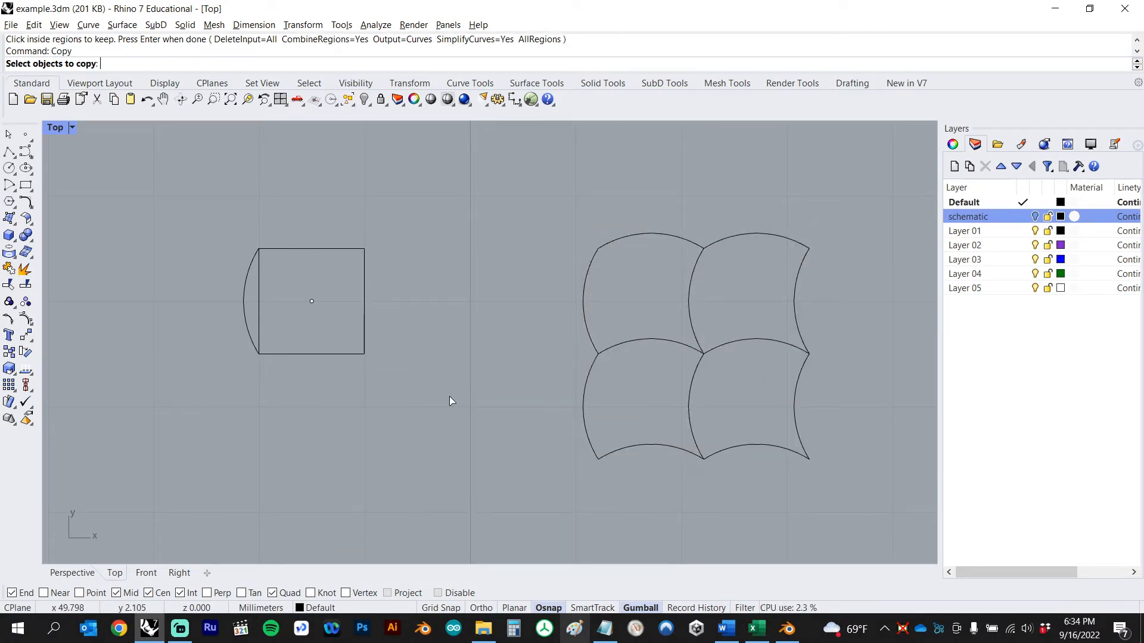
click(249, 328)
key(Return)
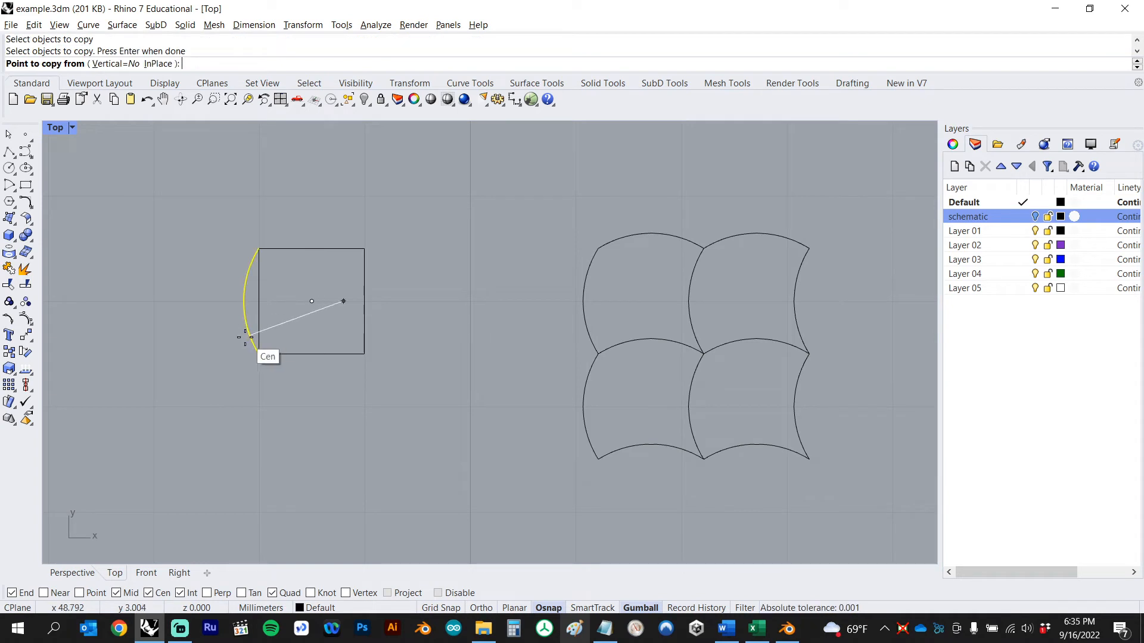
scroll(280, 370, up, 6)
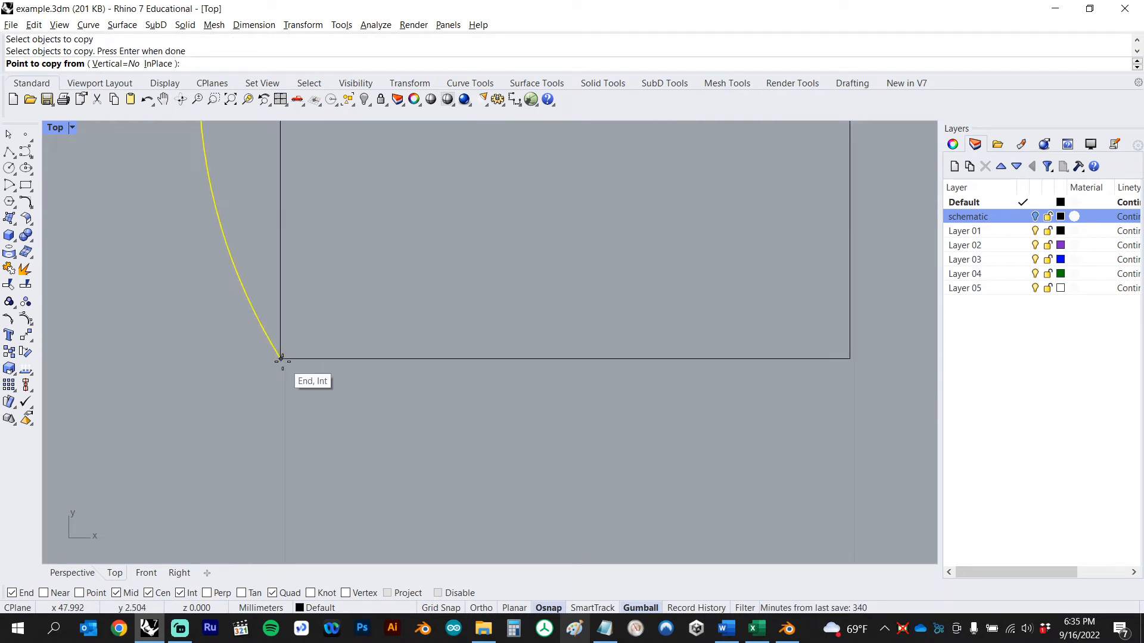
click(280, 358)
click(851, 358)
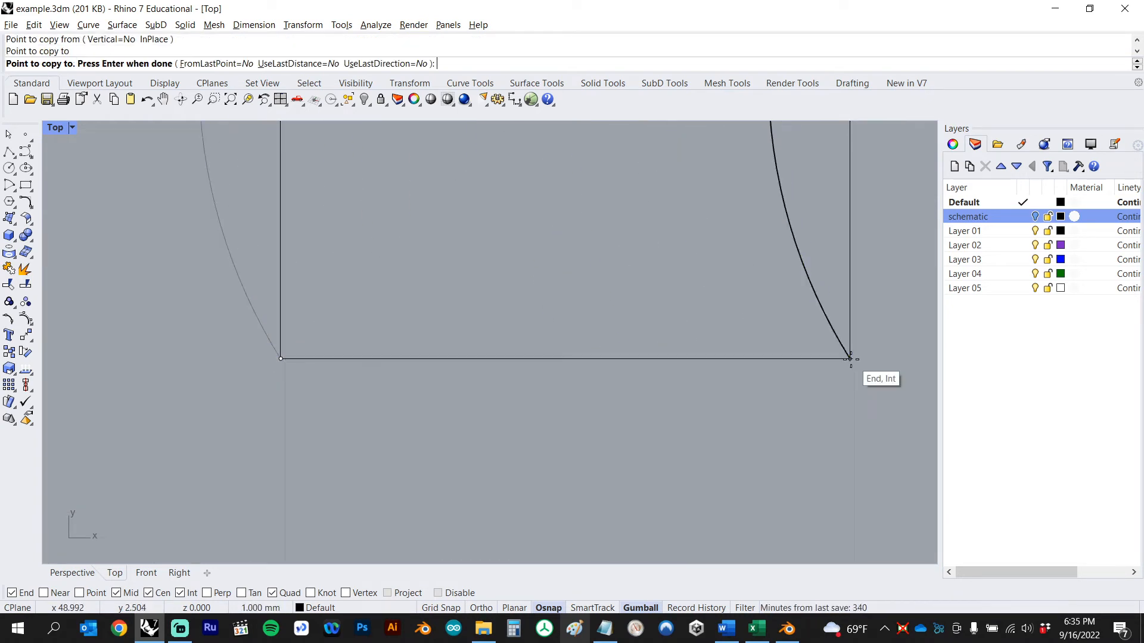
scroll(831, 393, down, 5)
key(Return)
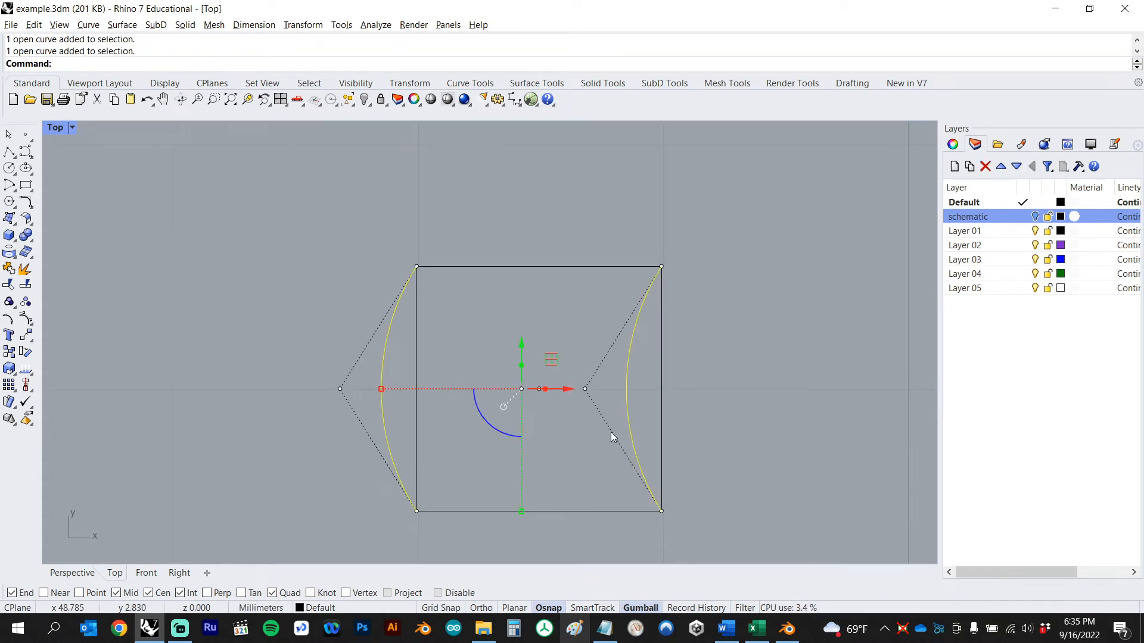
Copy both arcs upward from the square's lower-left corner to its upper-left corner.
text(copy)
key(Return)
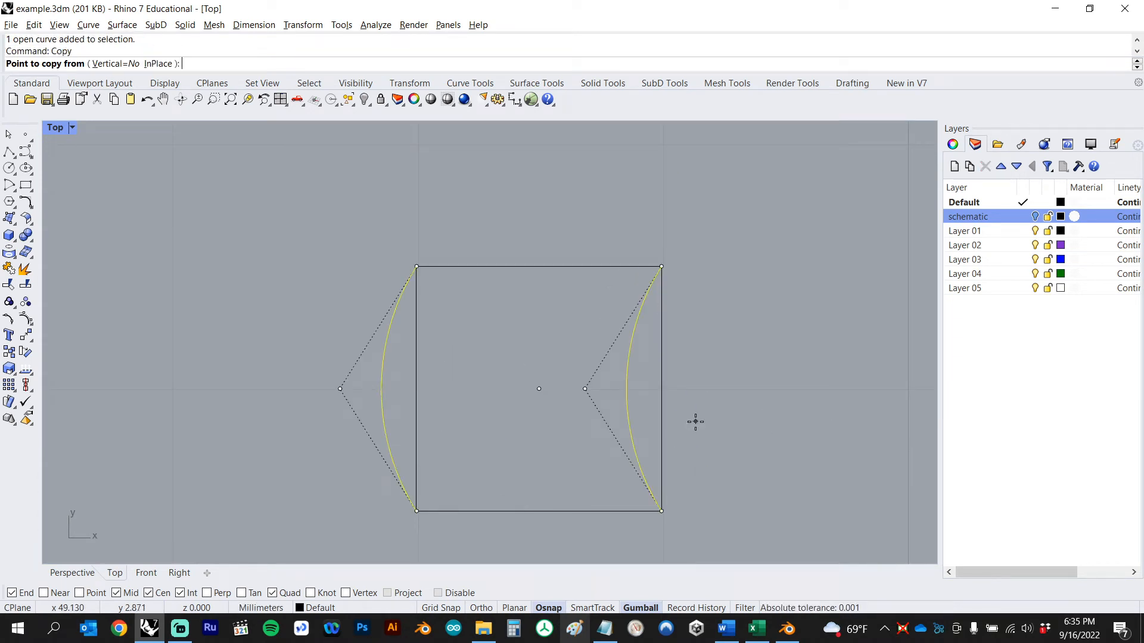
click(417, 510)
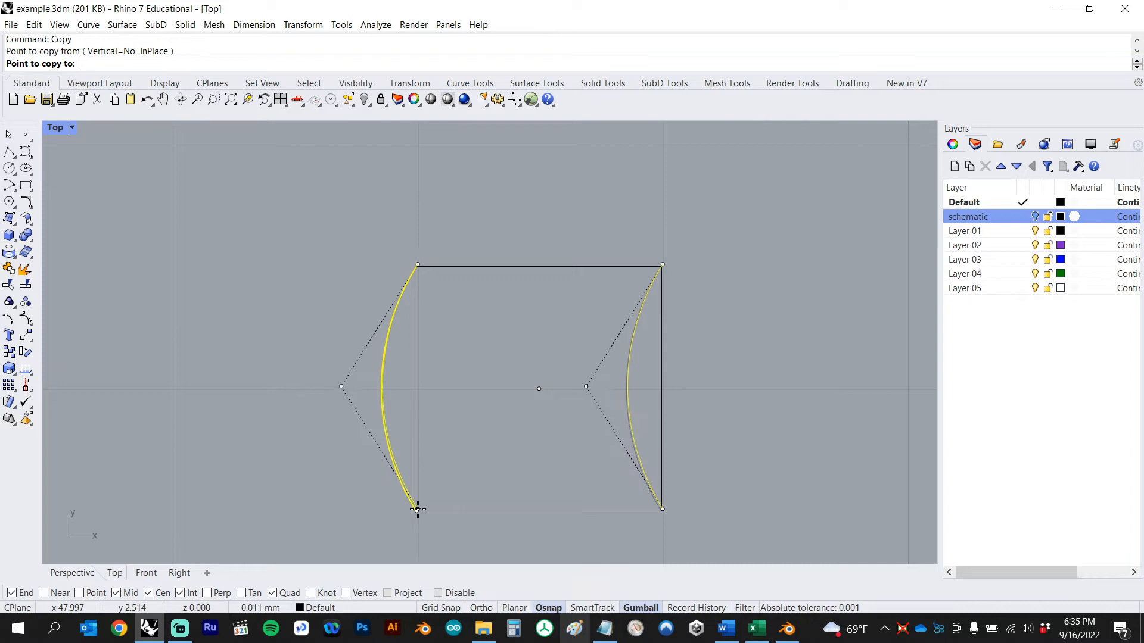
click(417, 266)
key(Return)
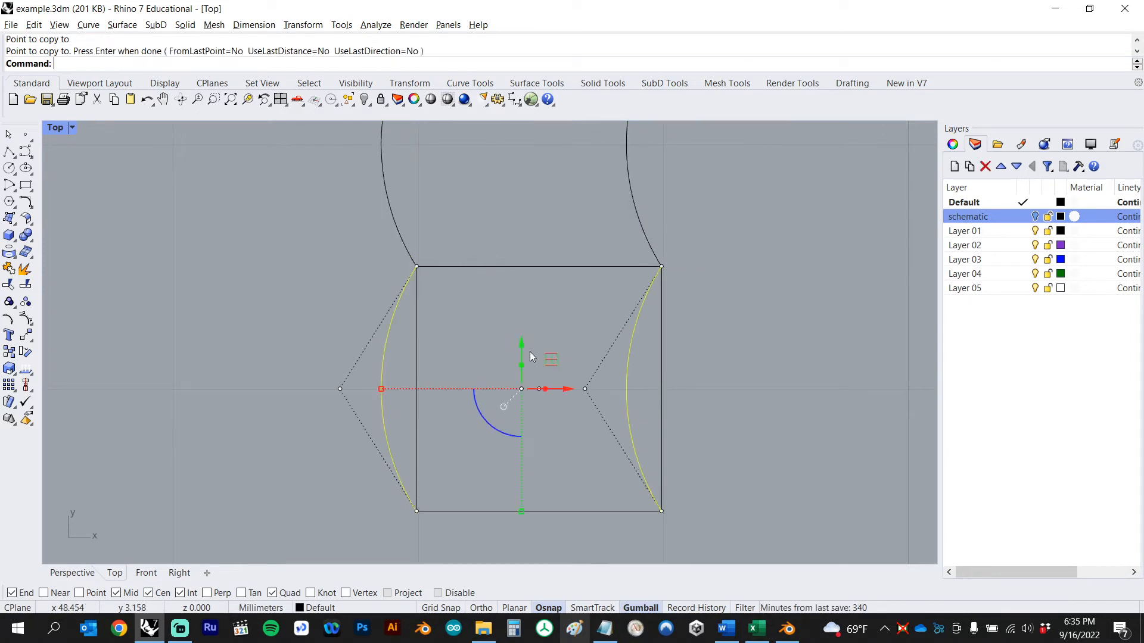
Rotate the two arcs above the square -90 degrees about its upper-left corner so they span the top and bottom edges.
right_drag(541, 329, 518, 371)
click(518, 371)
drag(715, 204, 352, 249)
scroll(651, 309, down, 2)
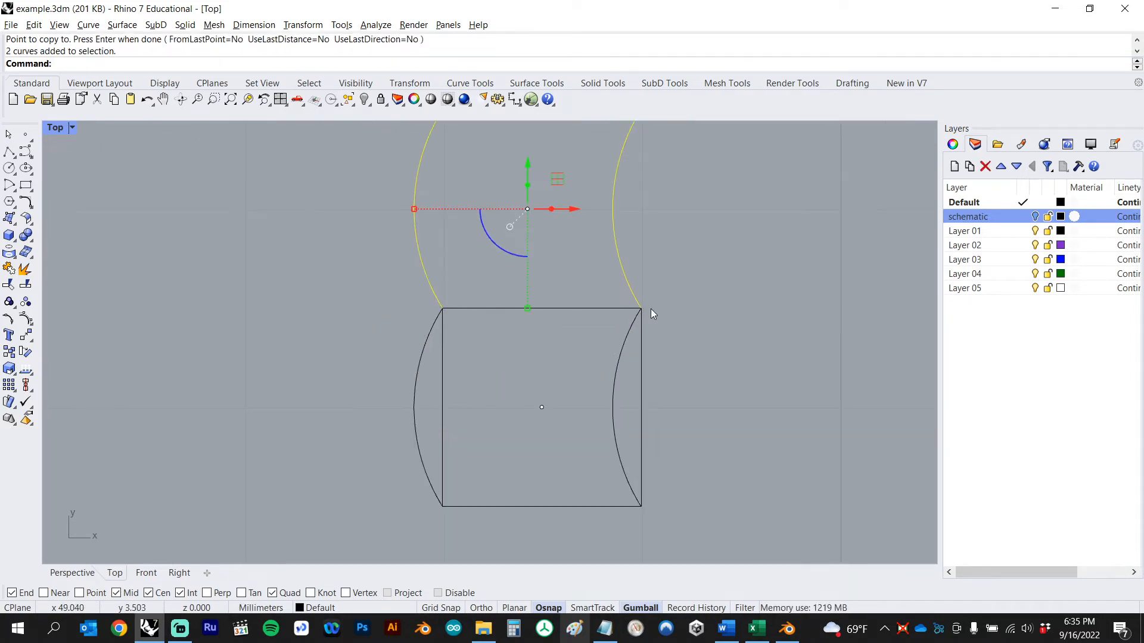
text(Rotate)
key(Return)
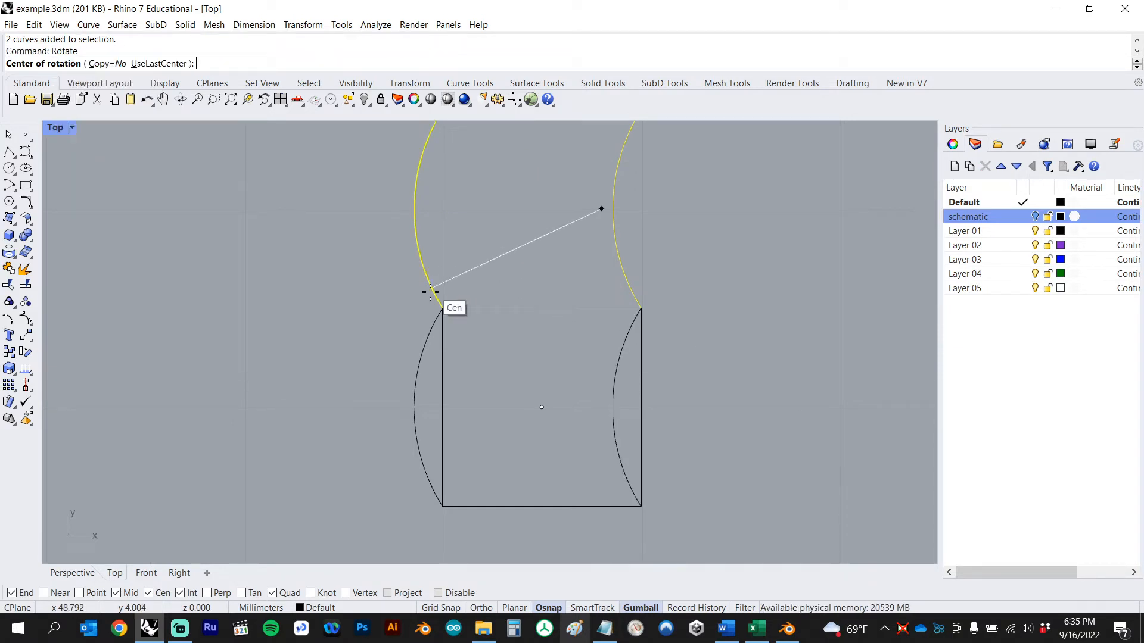
click(443, 309)
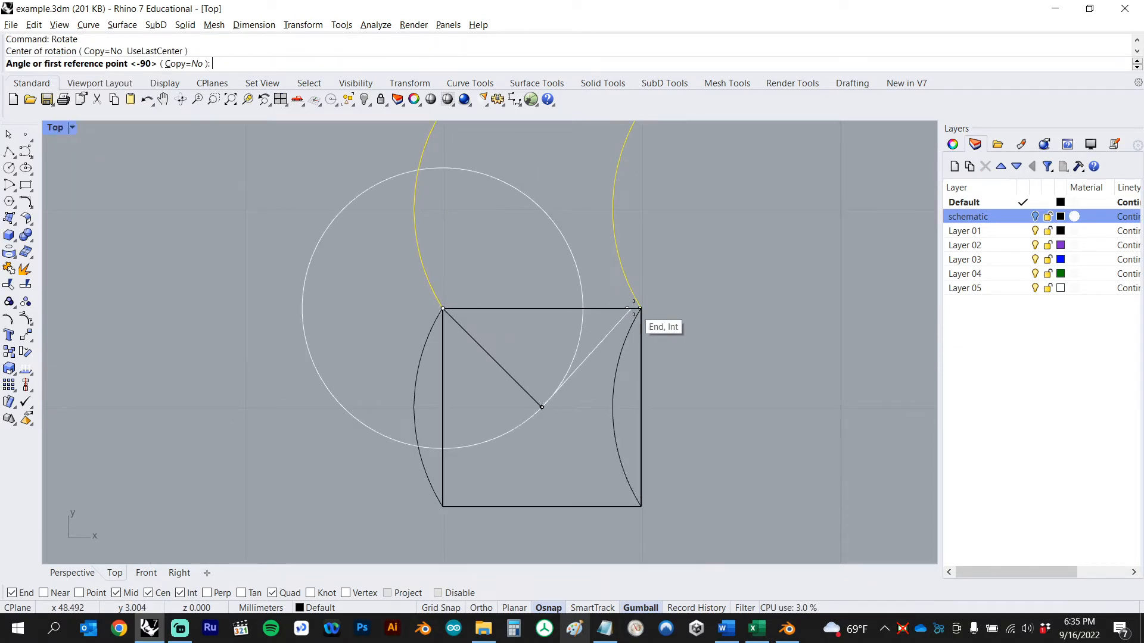
click(641, 309)
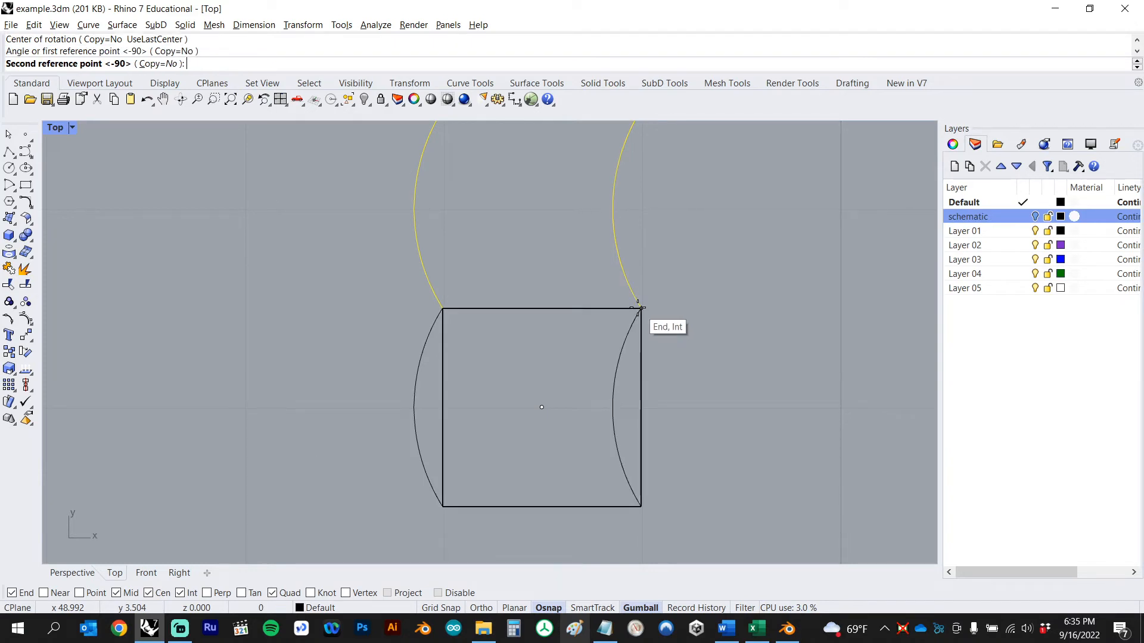
click(442, 507)
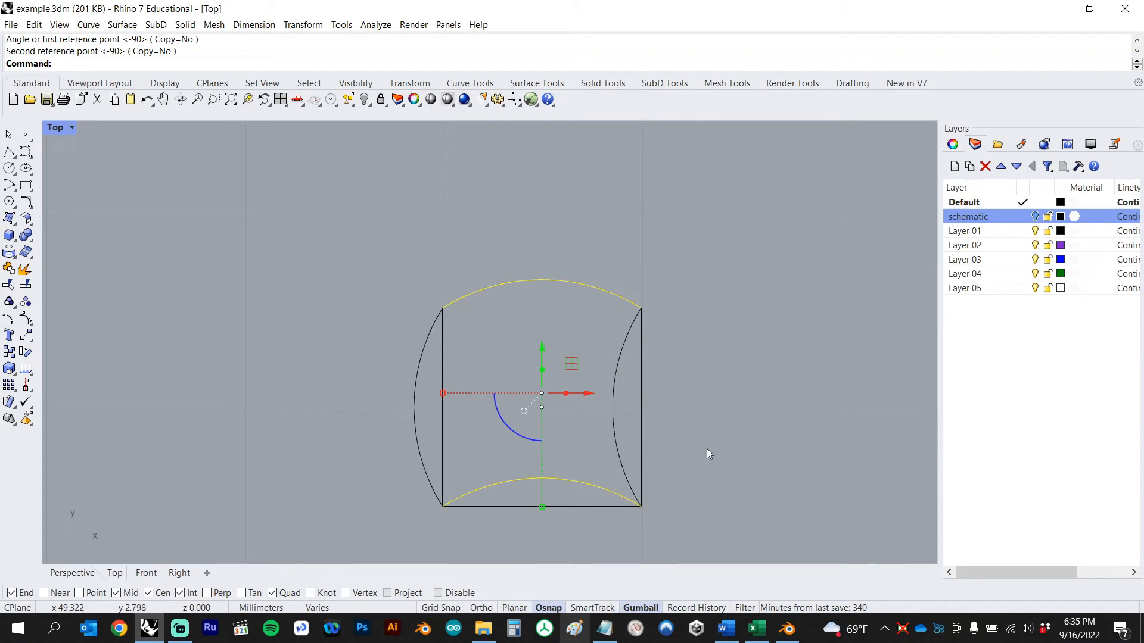
key(Escape)
Trim away all four straight edges of the square, using the square and arcs as cutting objects.
right_drag(707, 449, 634, 366)
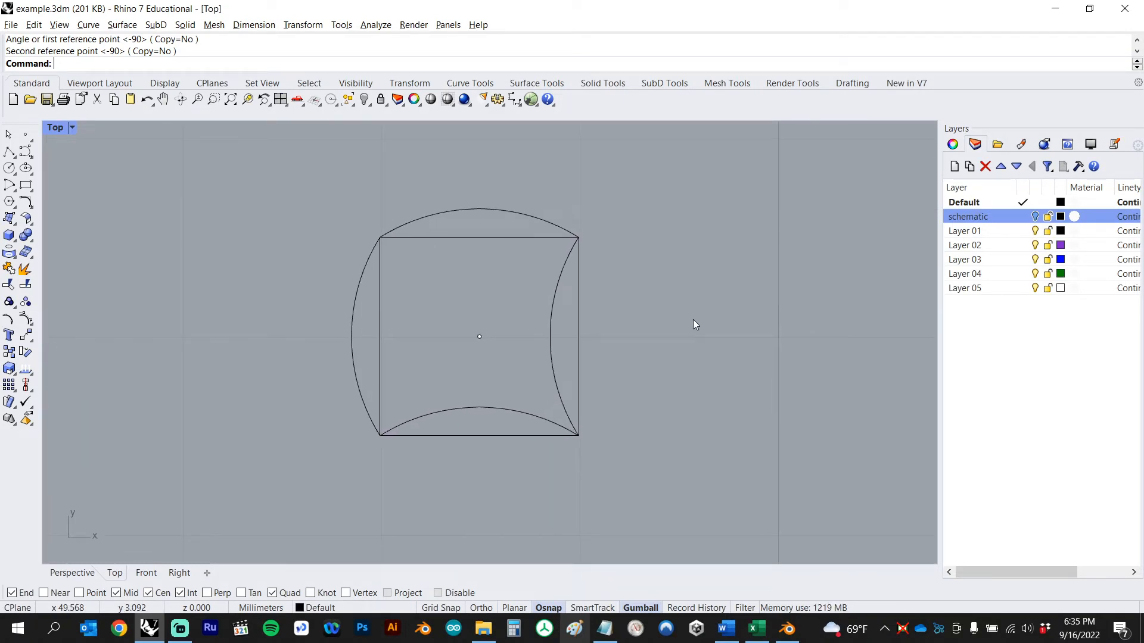
key(Return)
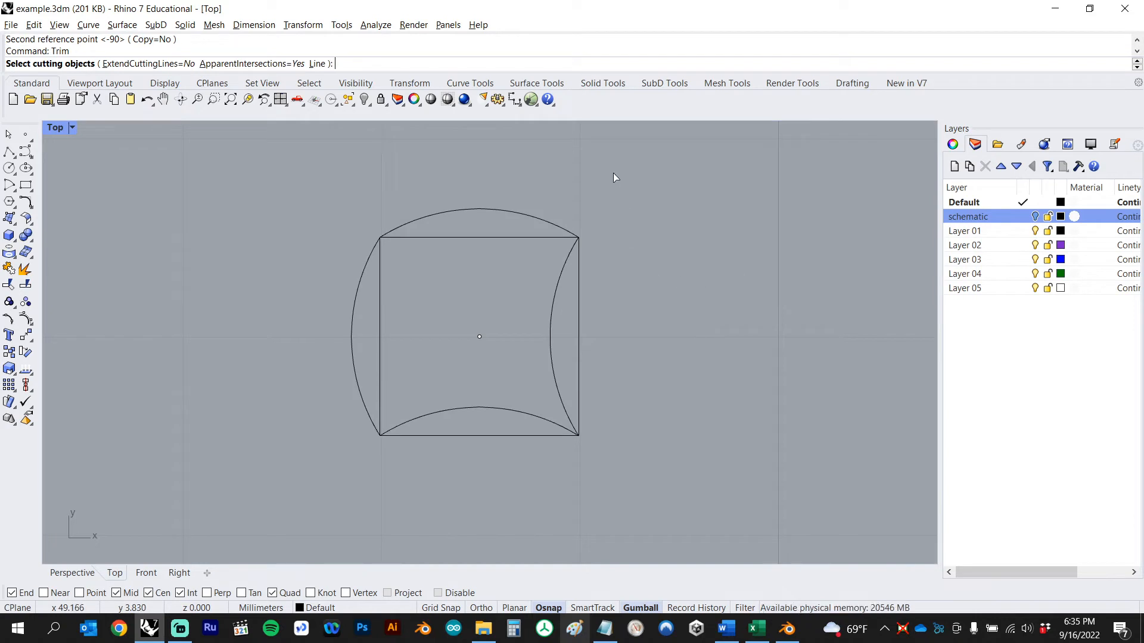
drag(614, 173, 283, 476)
key(Return)
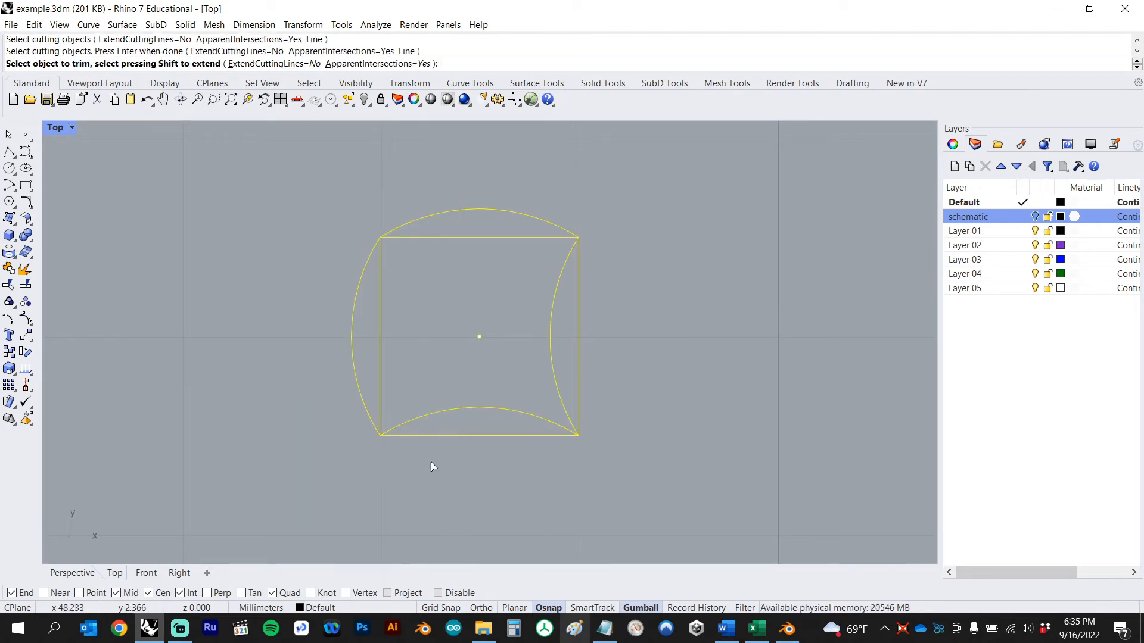
click(492, 436)
click(578, 367)
click(477, 238)
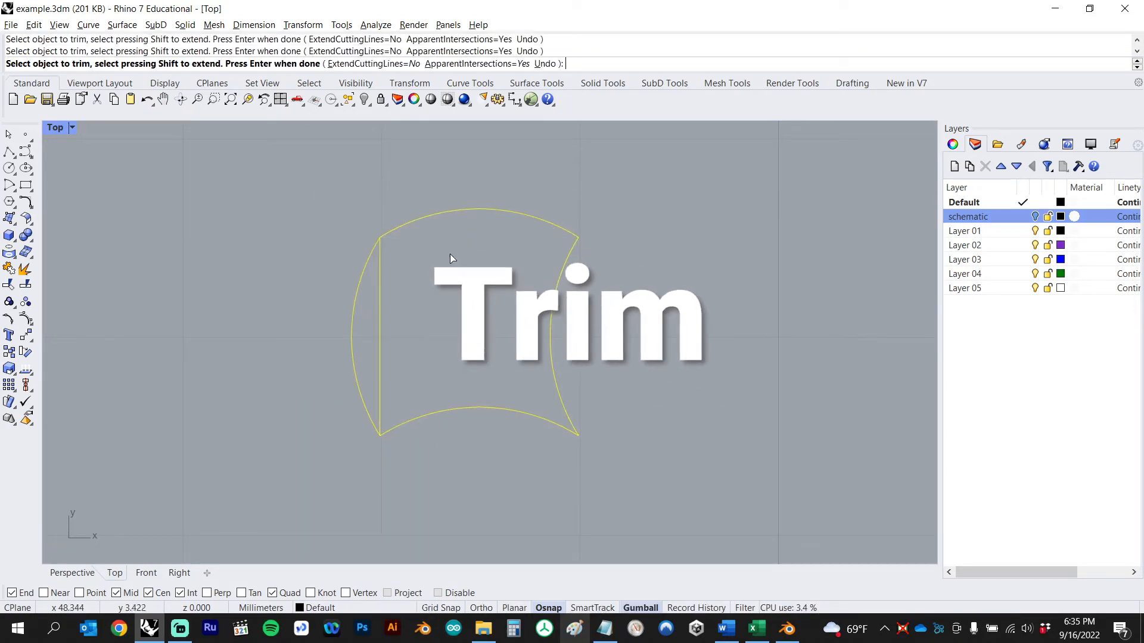
click(381, 313)
key(Return)
Array the four-arc tile and its center point 2 by 2, setting the unit cell from its upper-left to its lower-right corner.
right_drag(617, 363, 506, 334)
scroll(506, 334, down, 2)
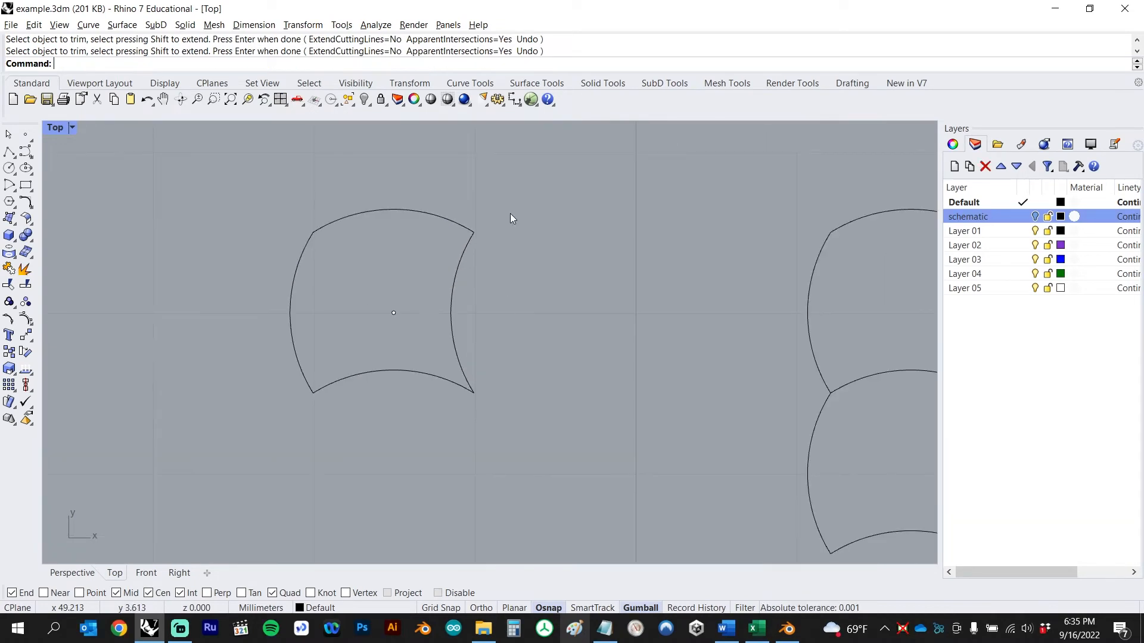
drag(519, 187, 260, 437)
text(Array)
key(Return)
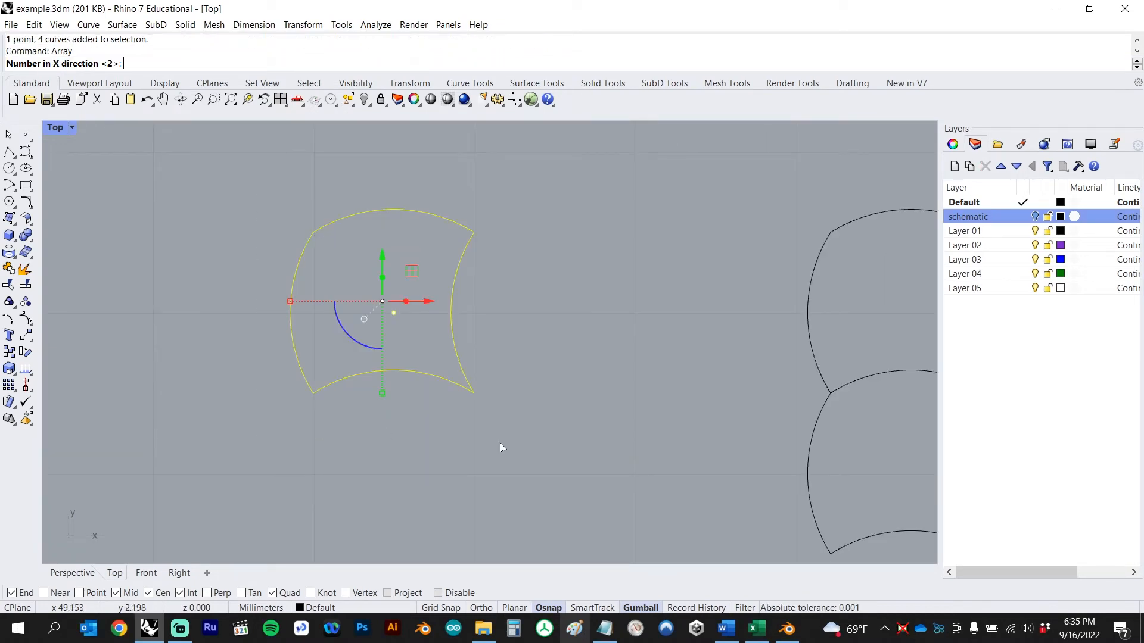
key(Return)
key(Return)
key(Return)
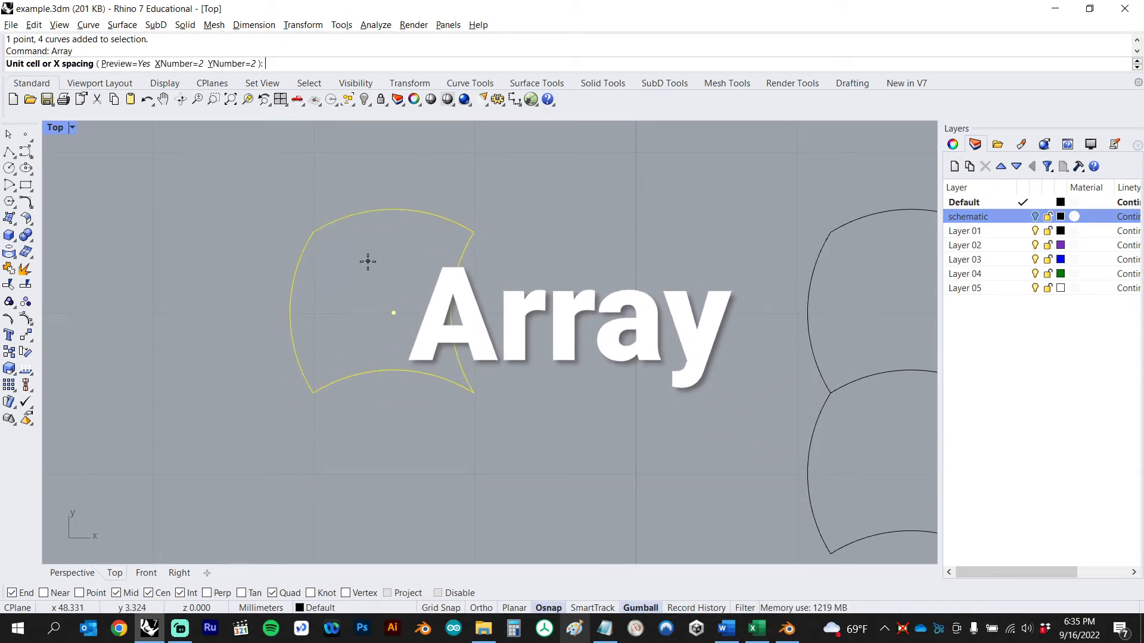
click(310, 232)
click(475, 395)
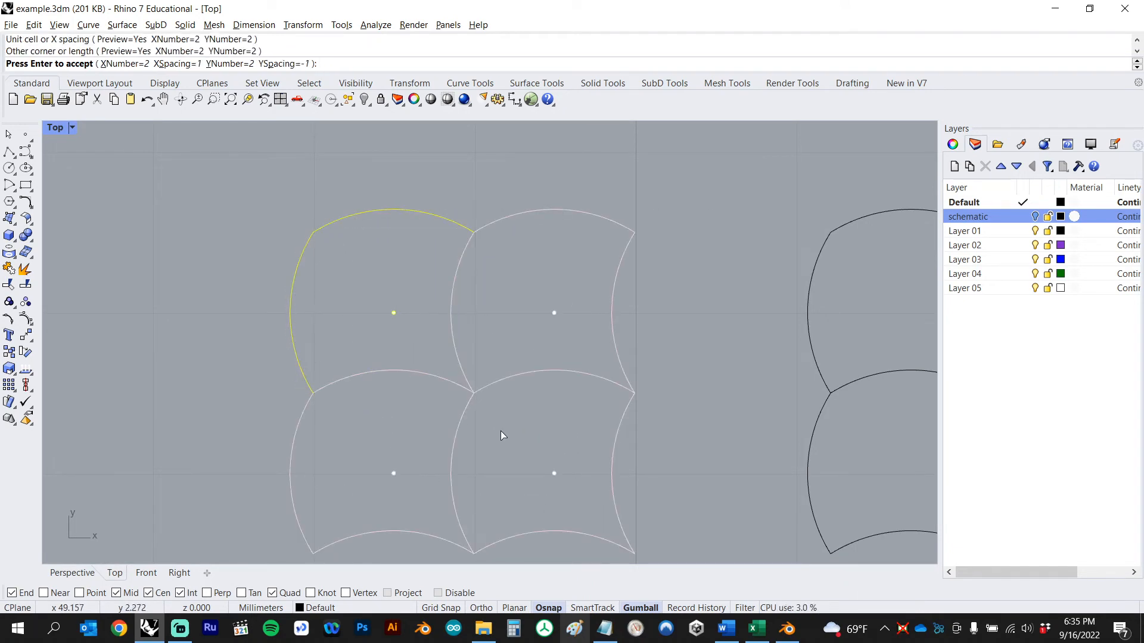
key(Return)
click(673, 346)
scroll(672, 388, down, 2)
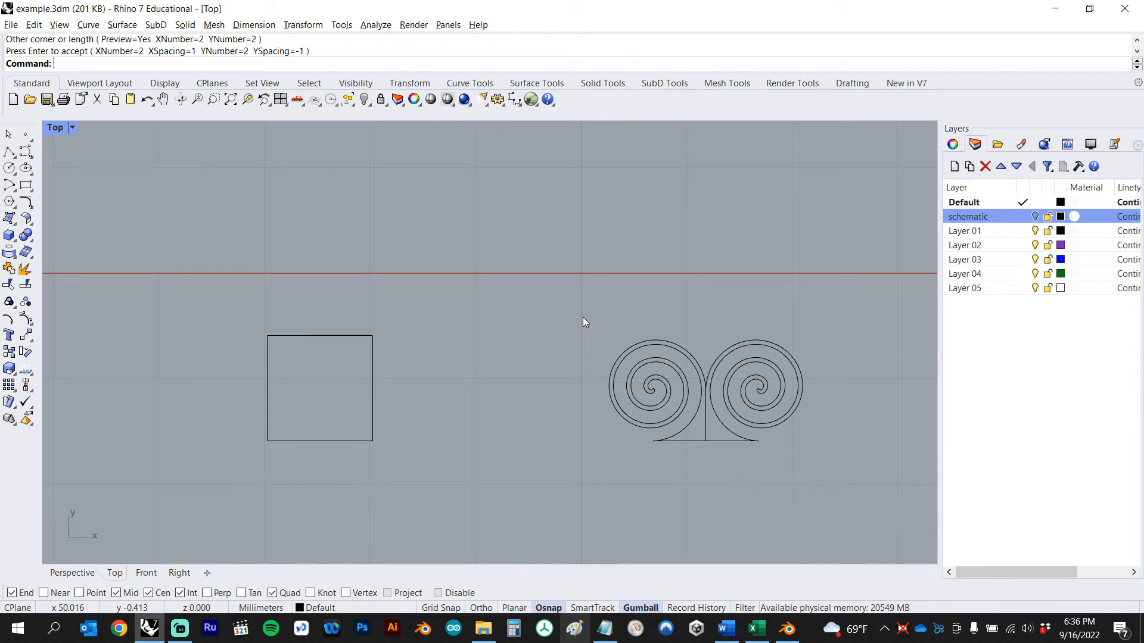
scroll(463, 419, up, 3)
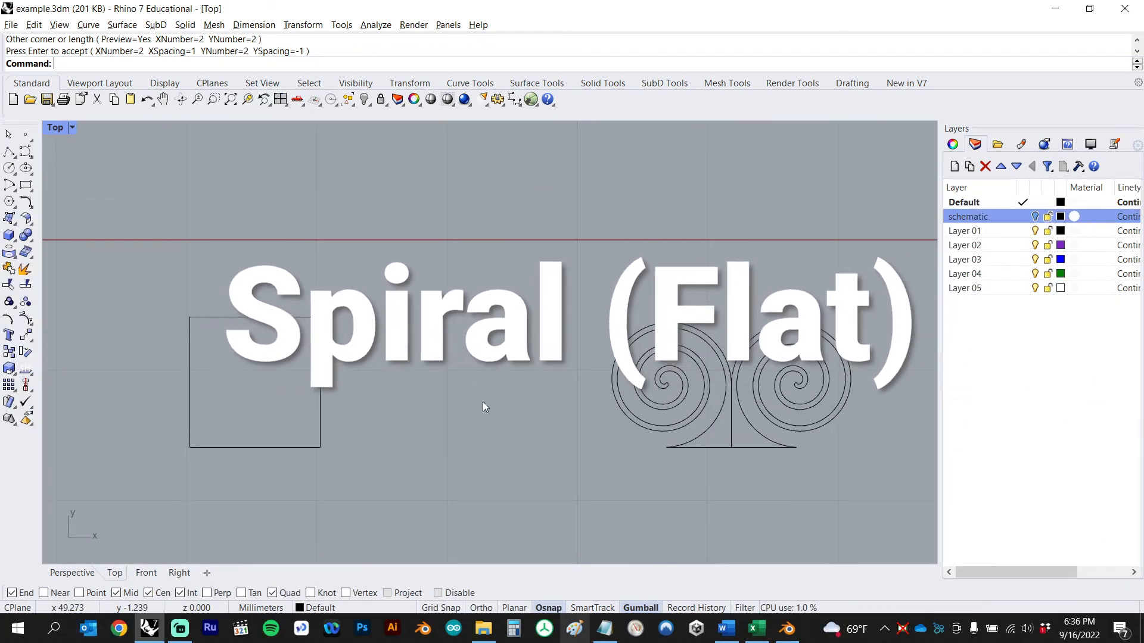
Draw a flat three-turn spiral from the midpoint of the square's right edge, winding in to the square's center.
text(Spiral)
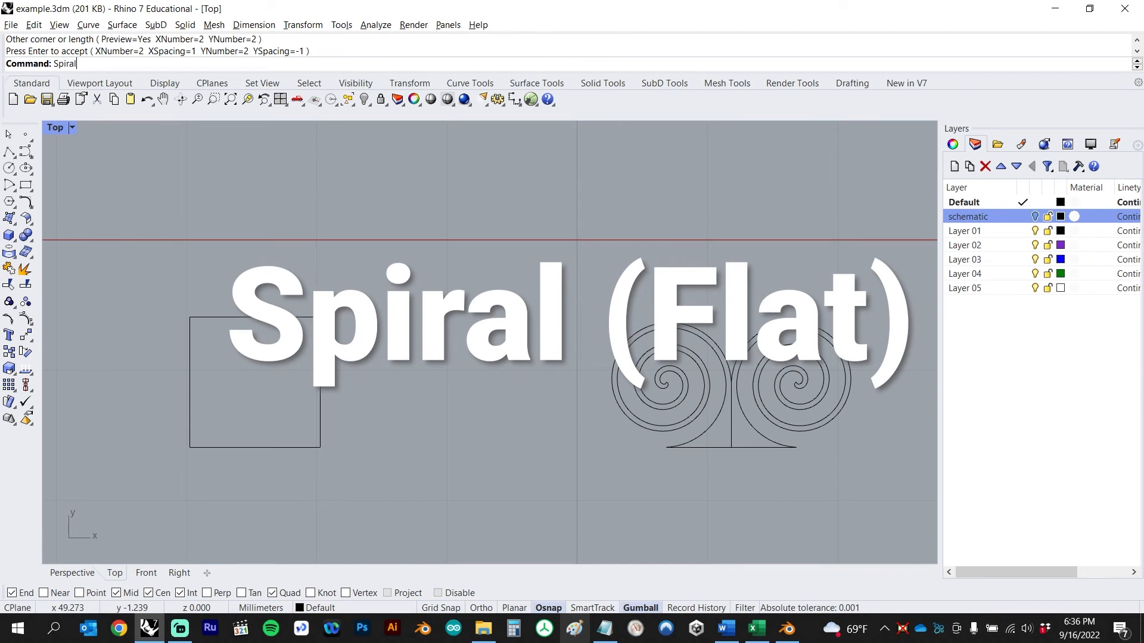
key(Return)
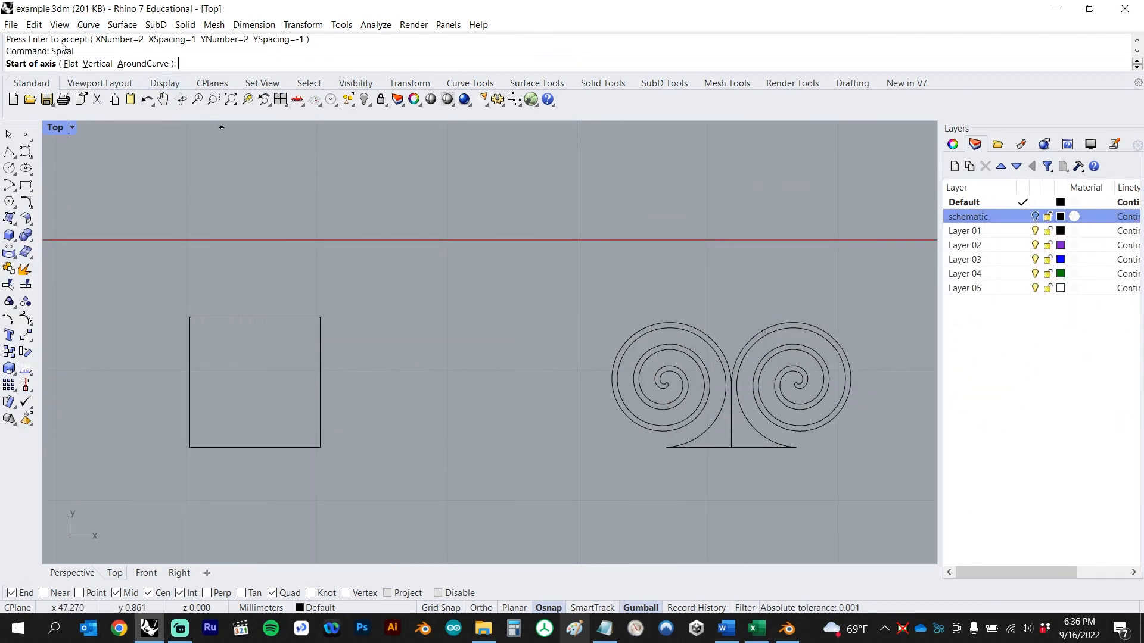
click(71, 64)
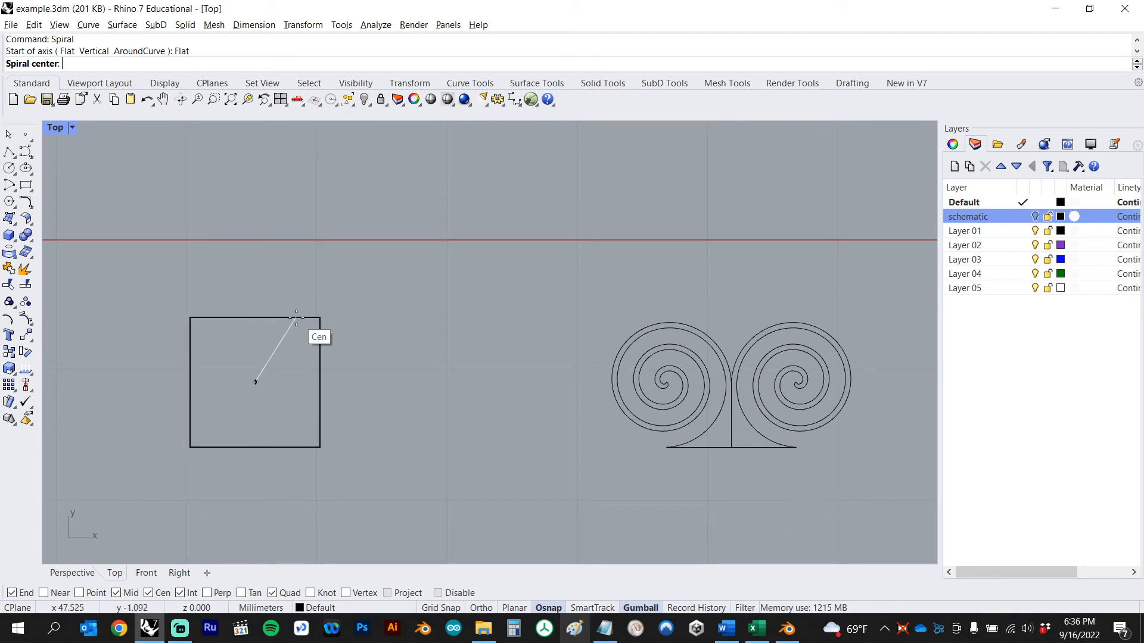
click(255, 382)
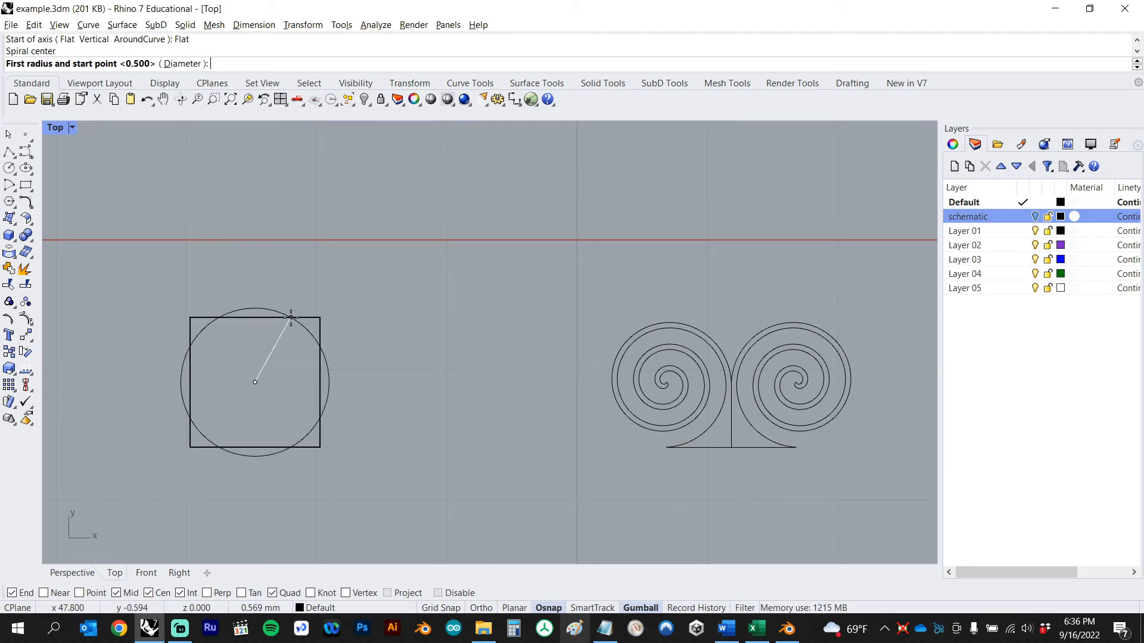
click(319, 382)
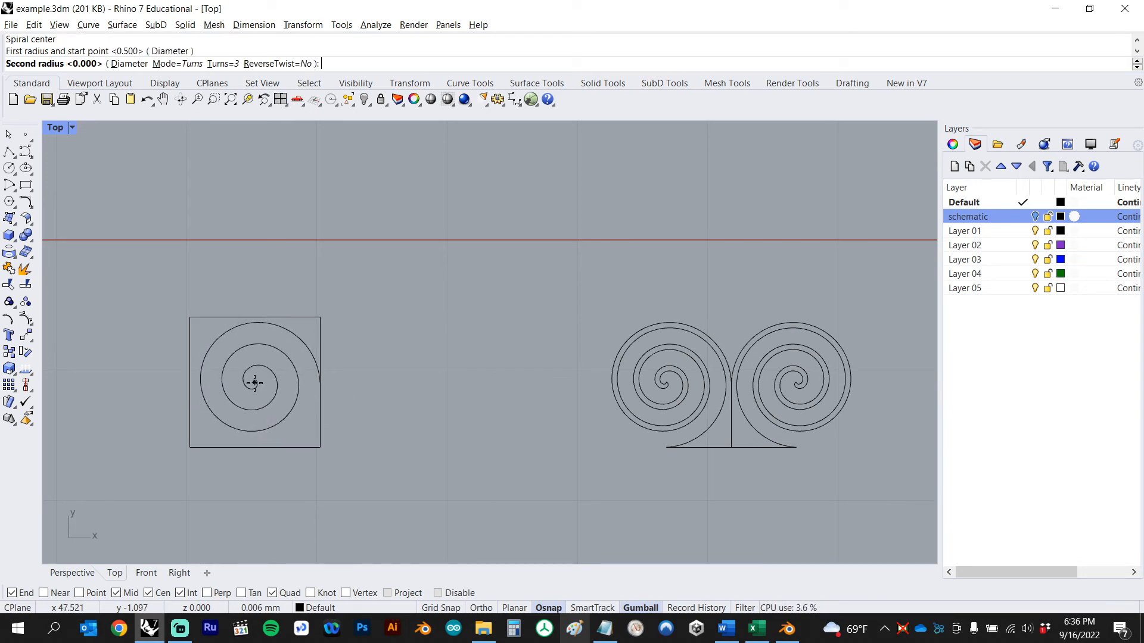
click(309, 317)
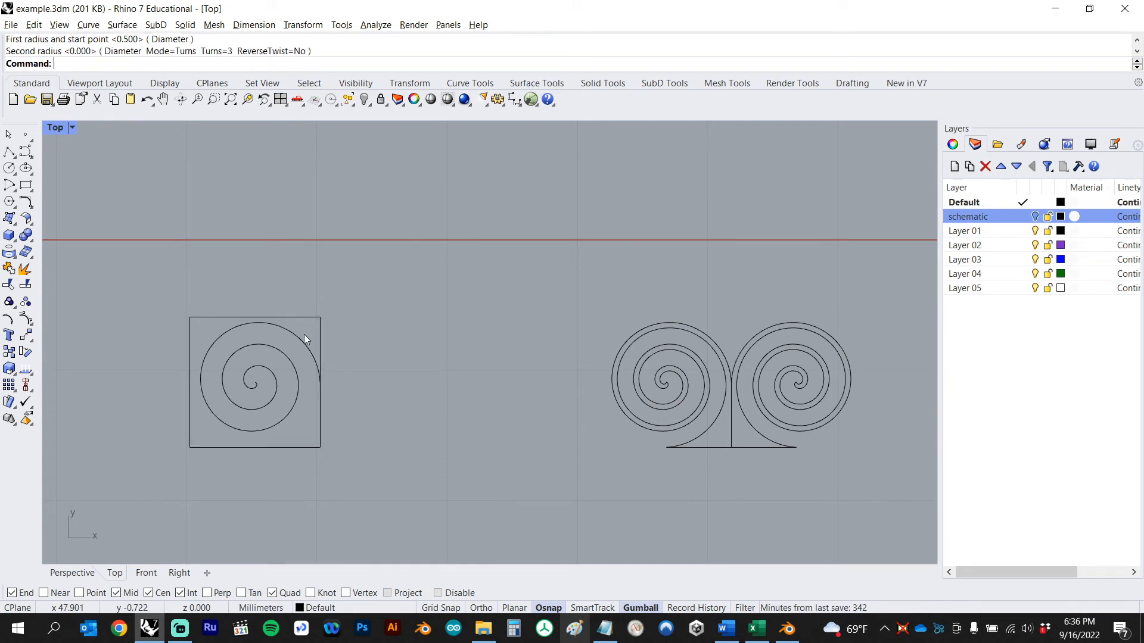
Copy the spiral in place inside the square.
click(304, 334)
text(copy)
key(Return)
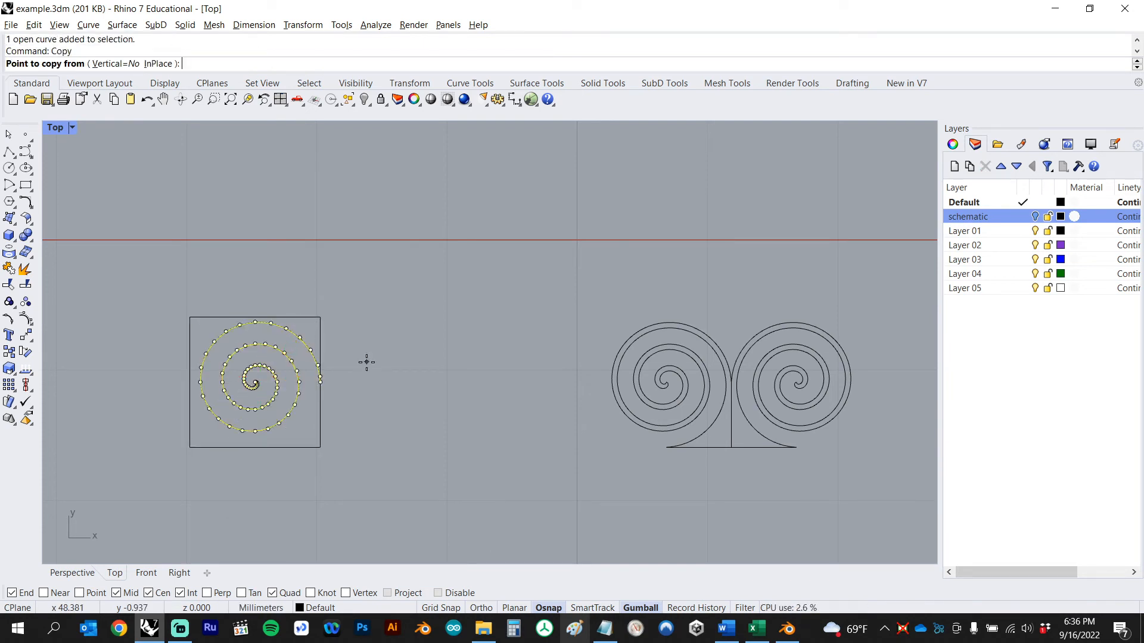
click(158, 64)
Rotate one spiral about its center, from the midpoint of the square's right edge to the midpoint of its bottom edge.
text(rotate)
key(Return)
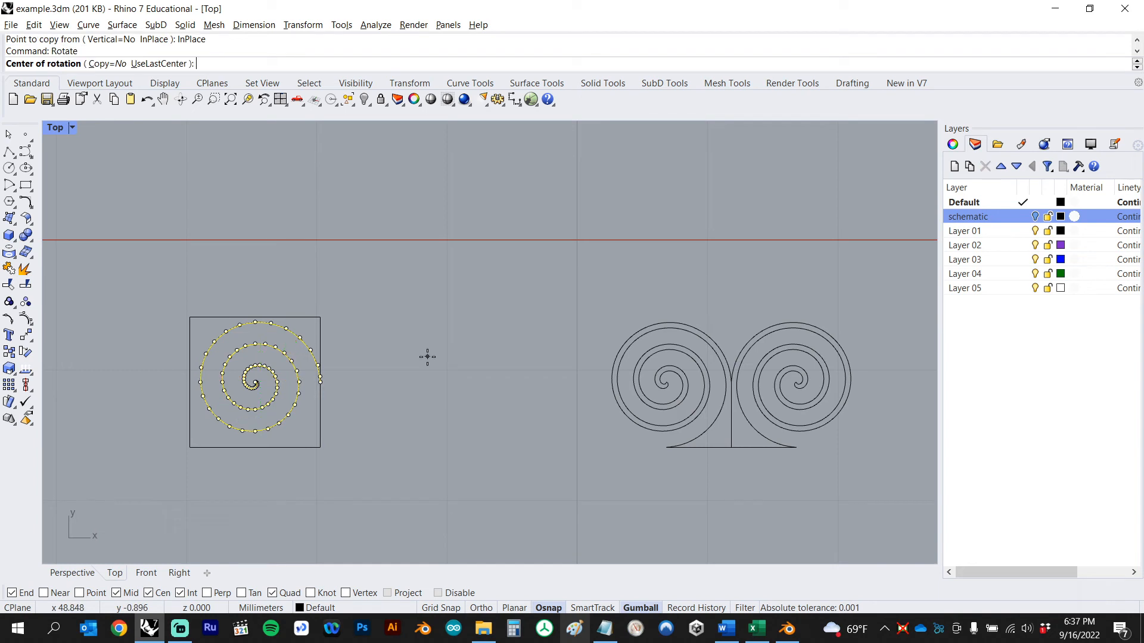
scroll(281, 388, up, 5)
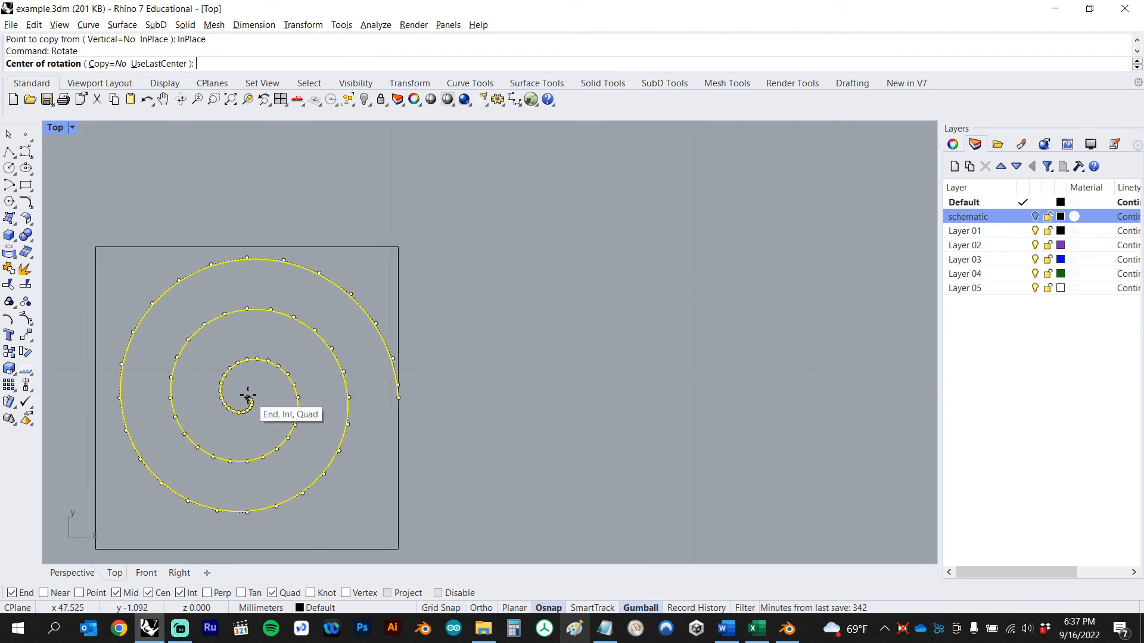
click(247, 398)
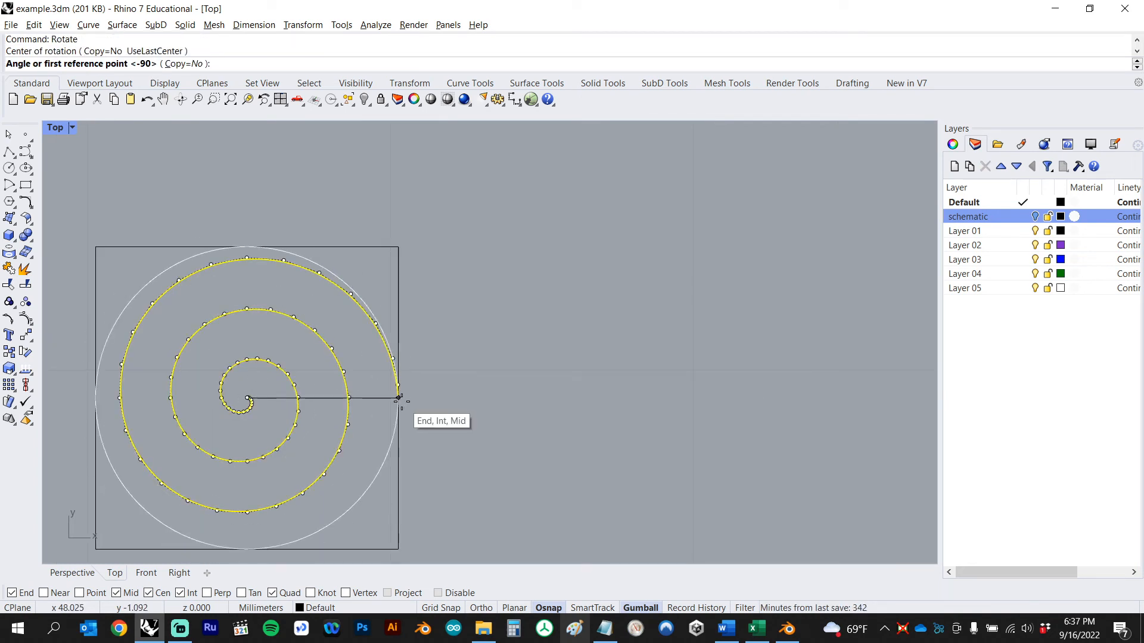
click(399, 398)
scroll(396, 401, down, 4)
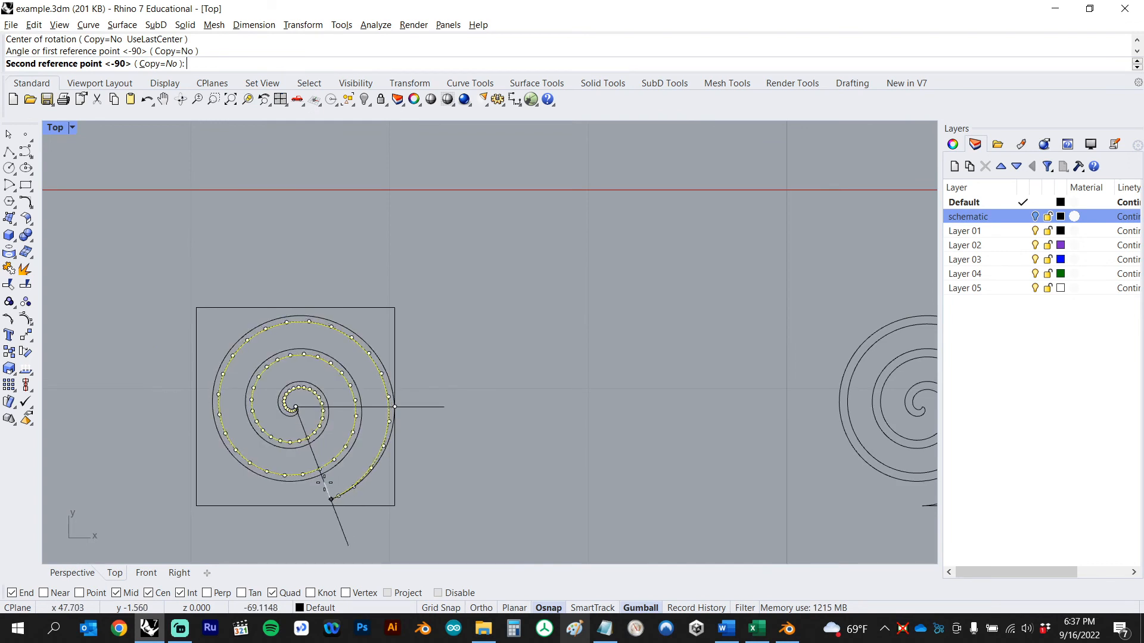
click(294, 505)
click(566, 467)
right_drag(464, 446, 489, 409)
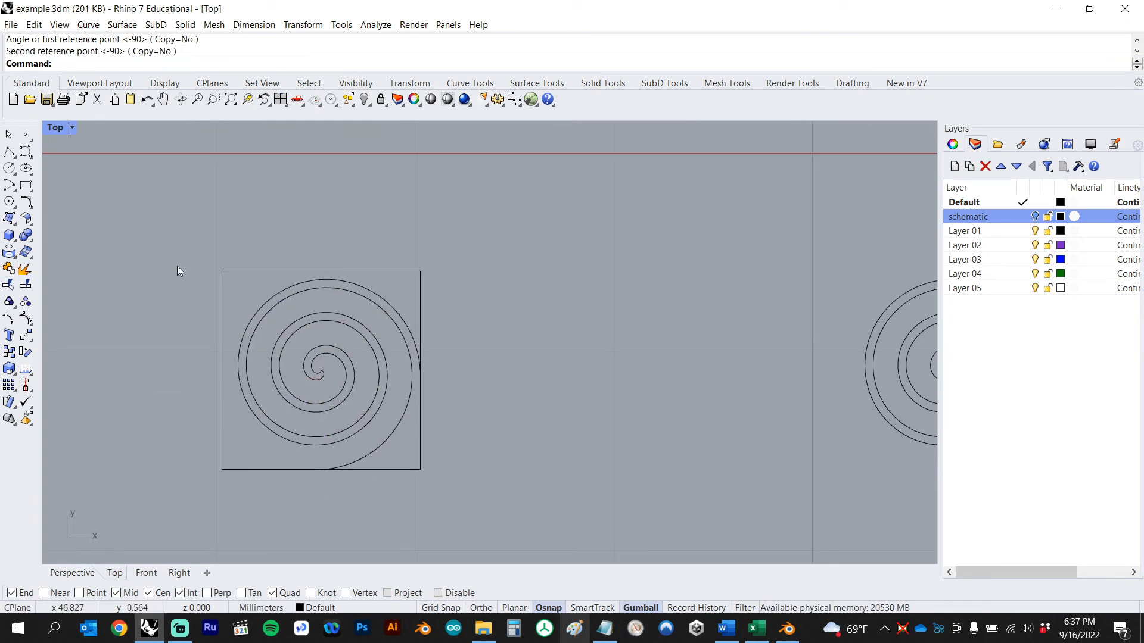
right_drag(502, 261, 485, 284)
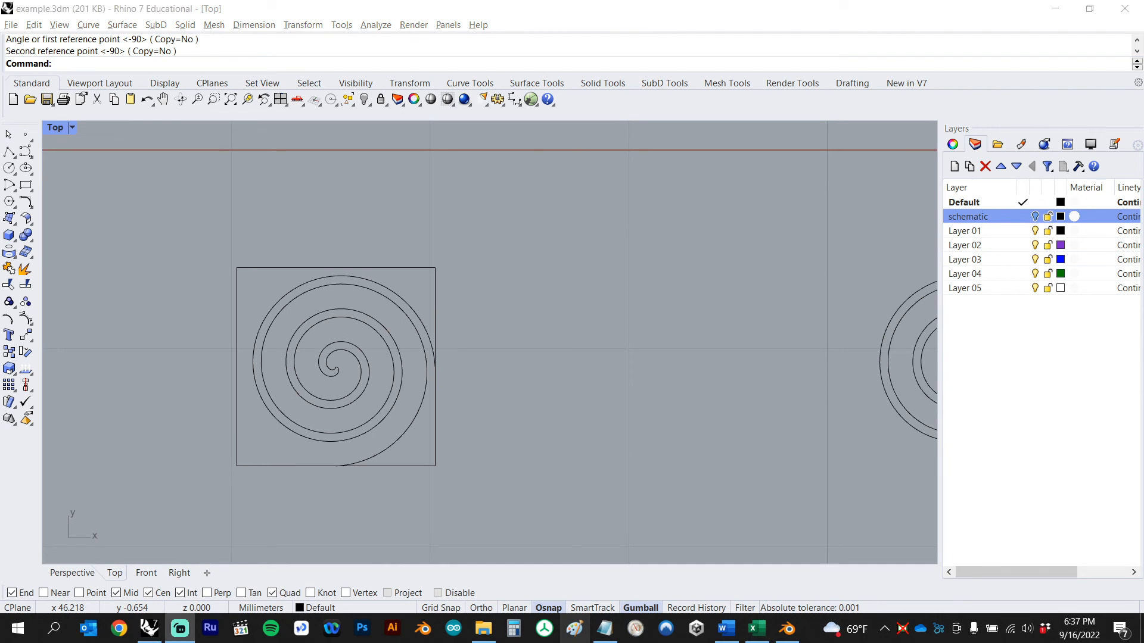
Trim the square with both spirals as cutting objects, removing the portion outside the spiral ends and keeping the lower-right corner.
click(698, 272)
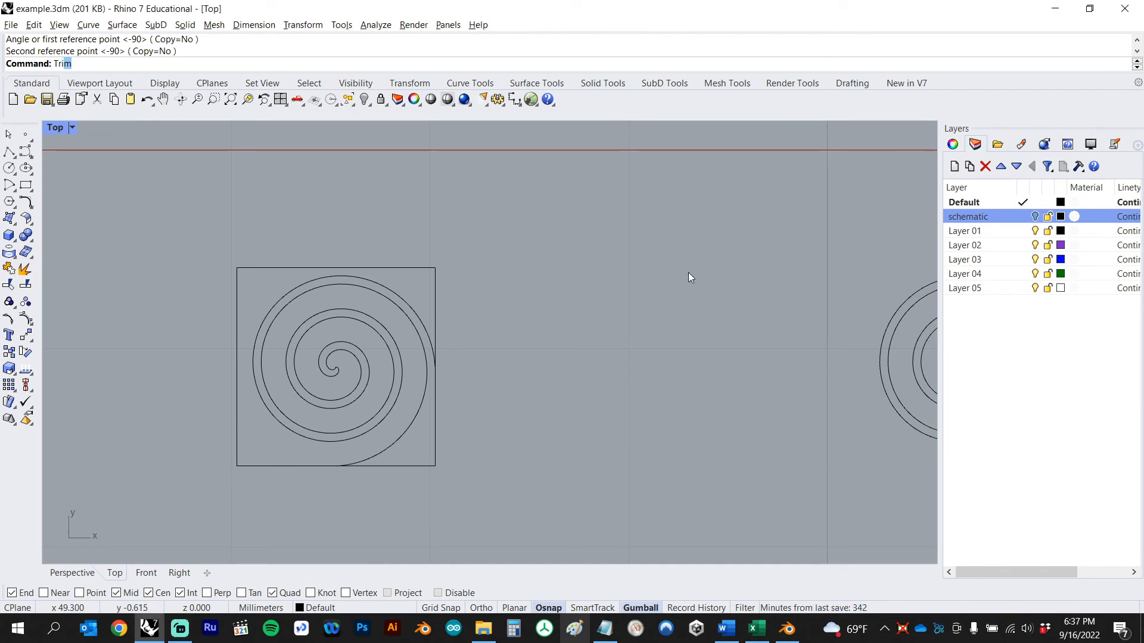
text(Tr)
key(Return)
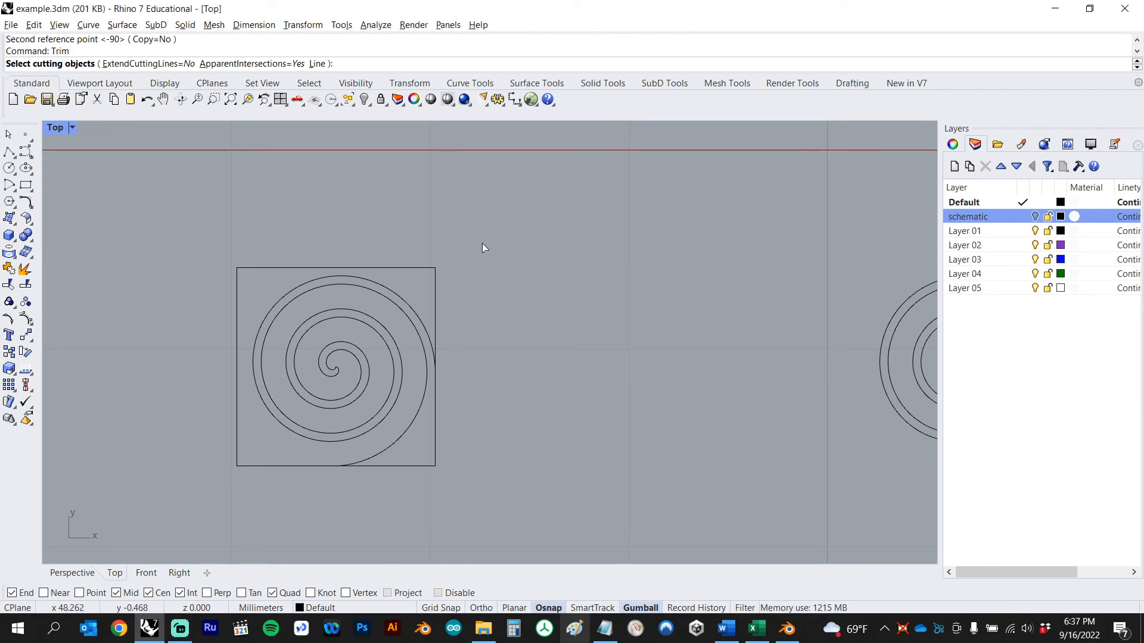
click(423, 317)
click(417, 331)
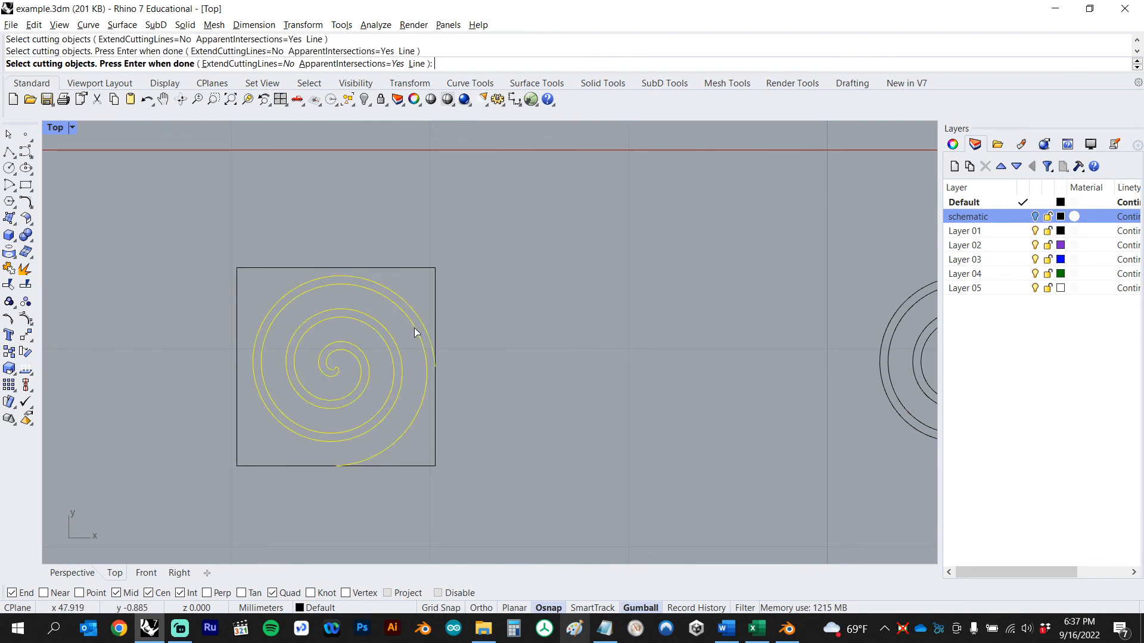
key(Return)
click(435, 319)
key(Return)
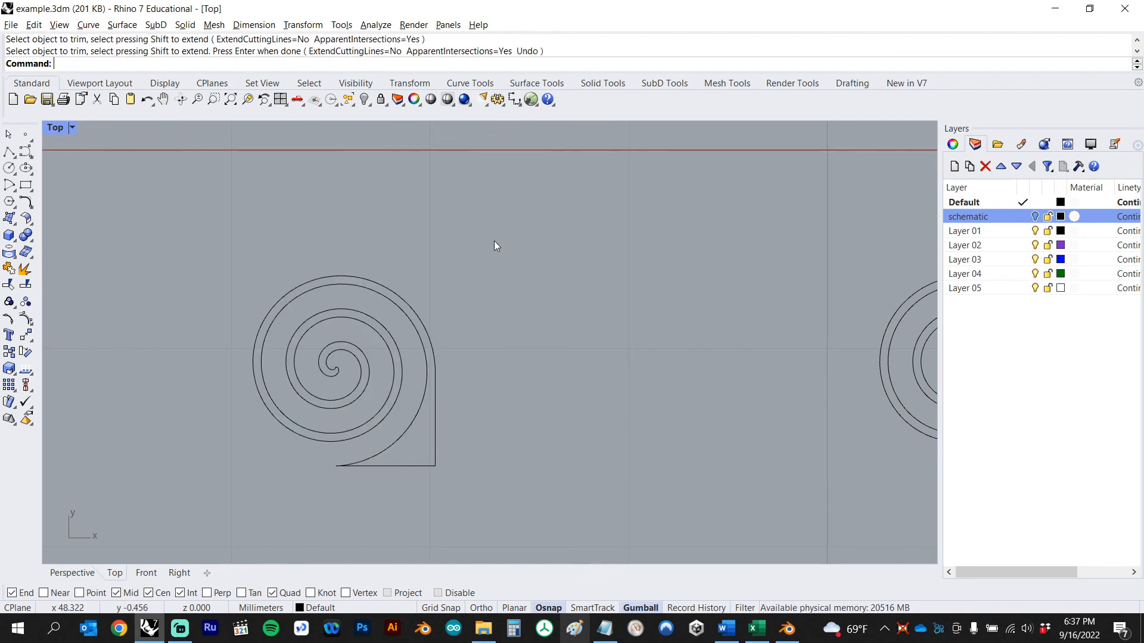
Mirror both spirals and the remaining corner lines across a vertical plane through the lower-right corner, keeping the originals.
drag(495, 241, 152, 534)
click(603, 448)
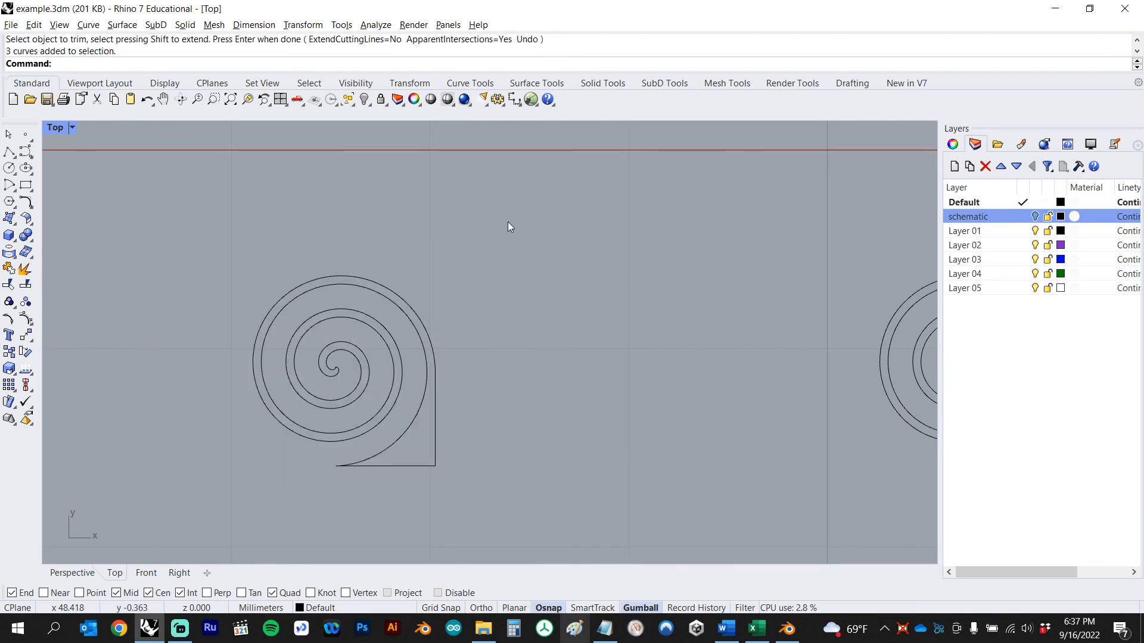
drag(507, 222, 248, 495)
text(Mirror)
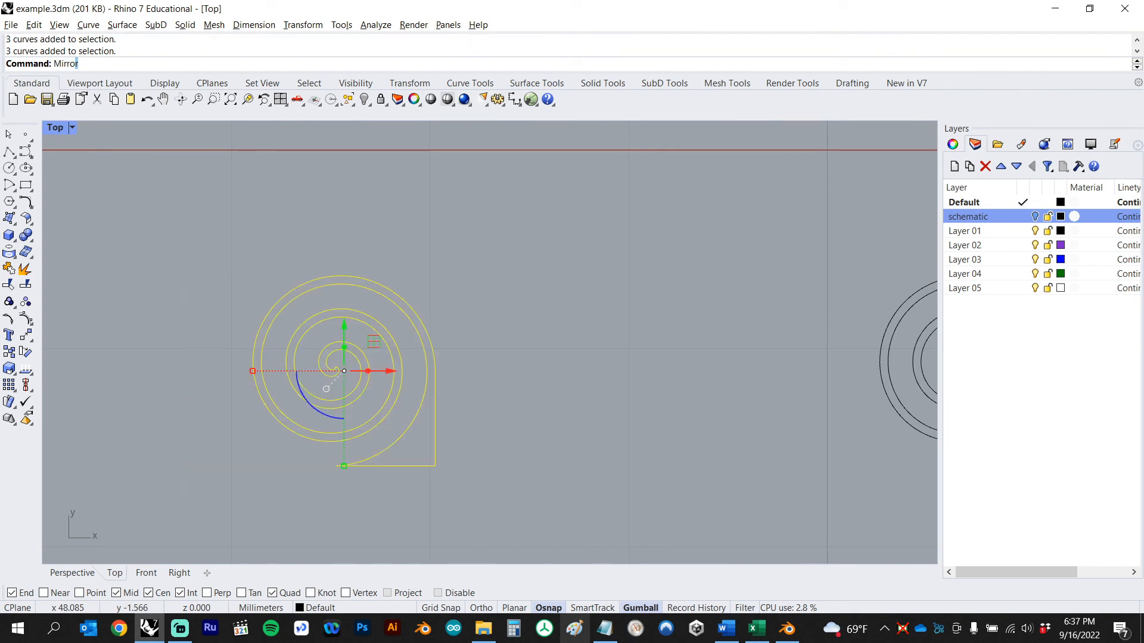
key(Return)
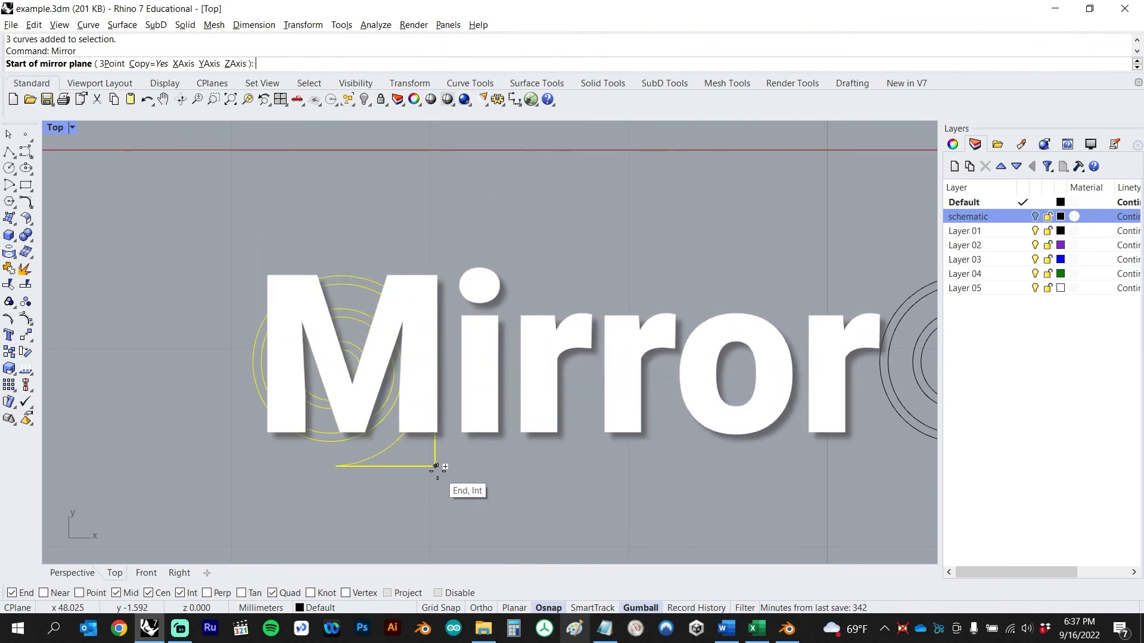
click(435, 467)
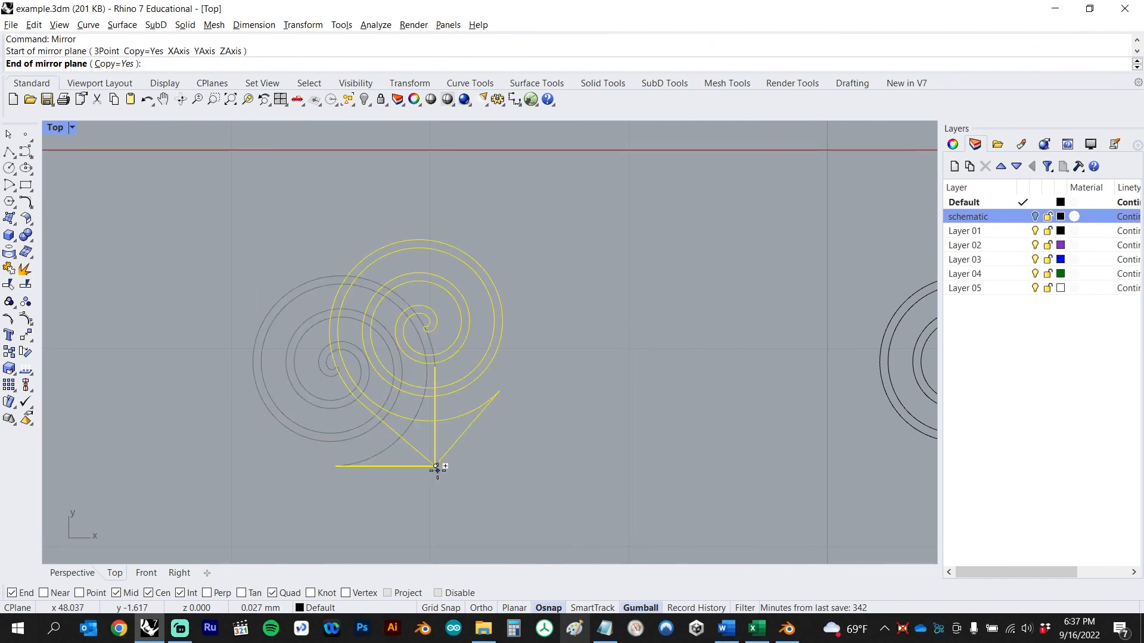
key(F8)
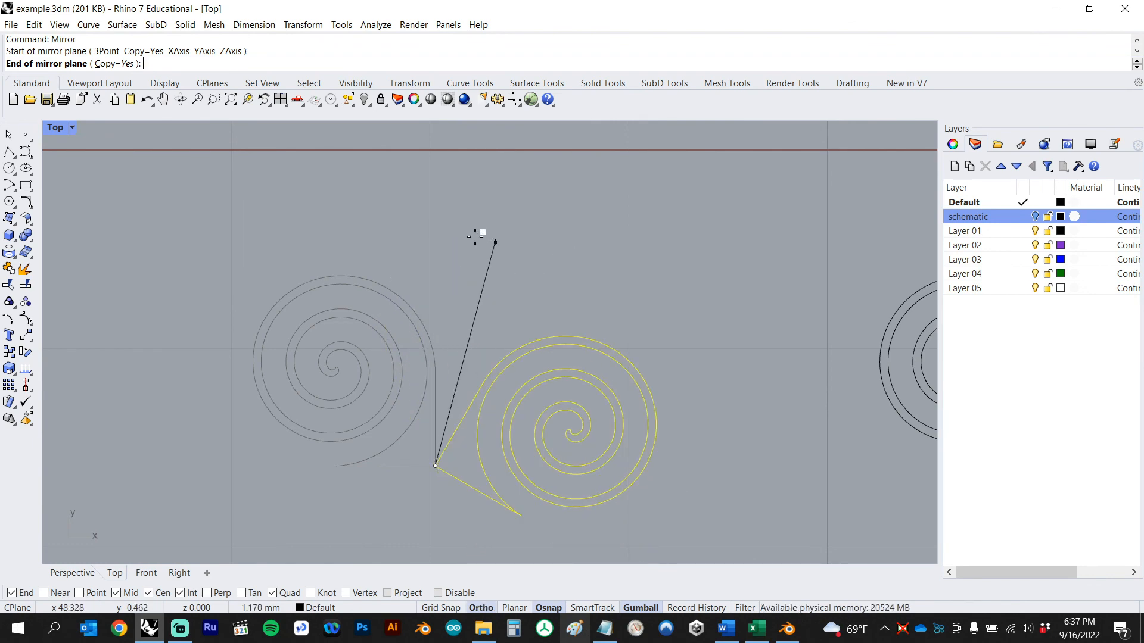
shift+click(418, 214)
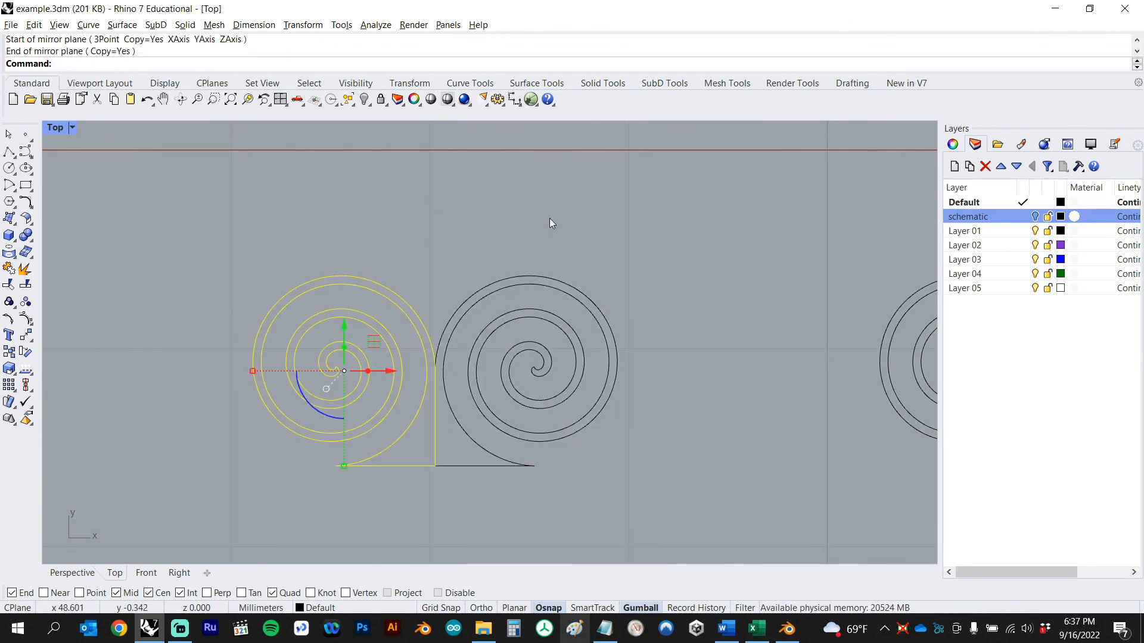